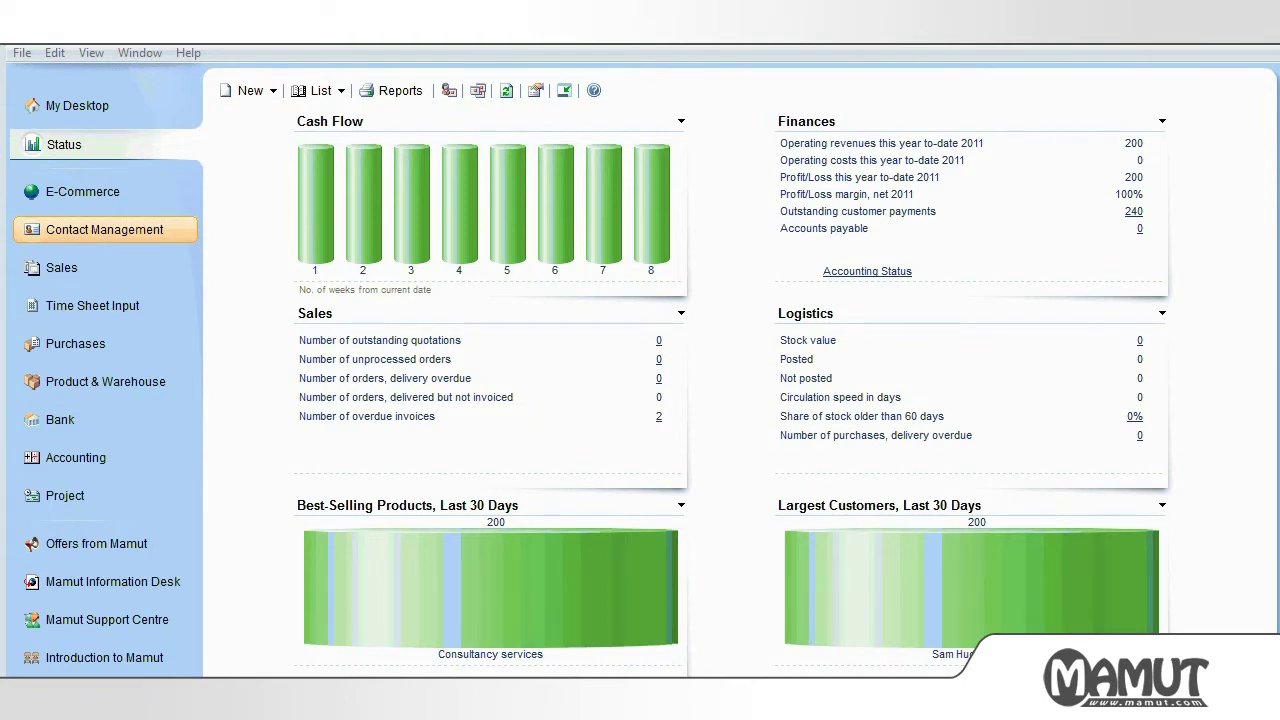
- Switch from the Status dashboard to the Contact Management overview from the left sidebar
click(105, 229)
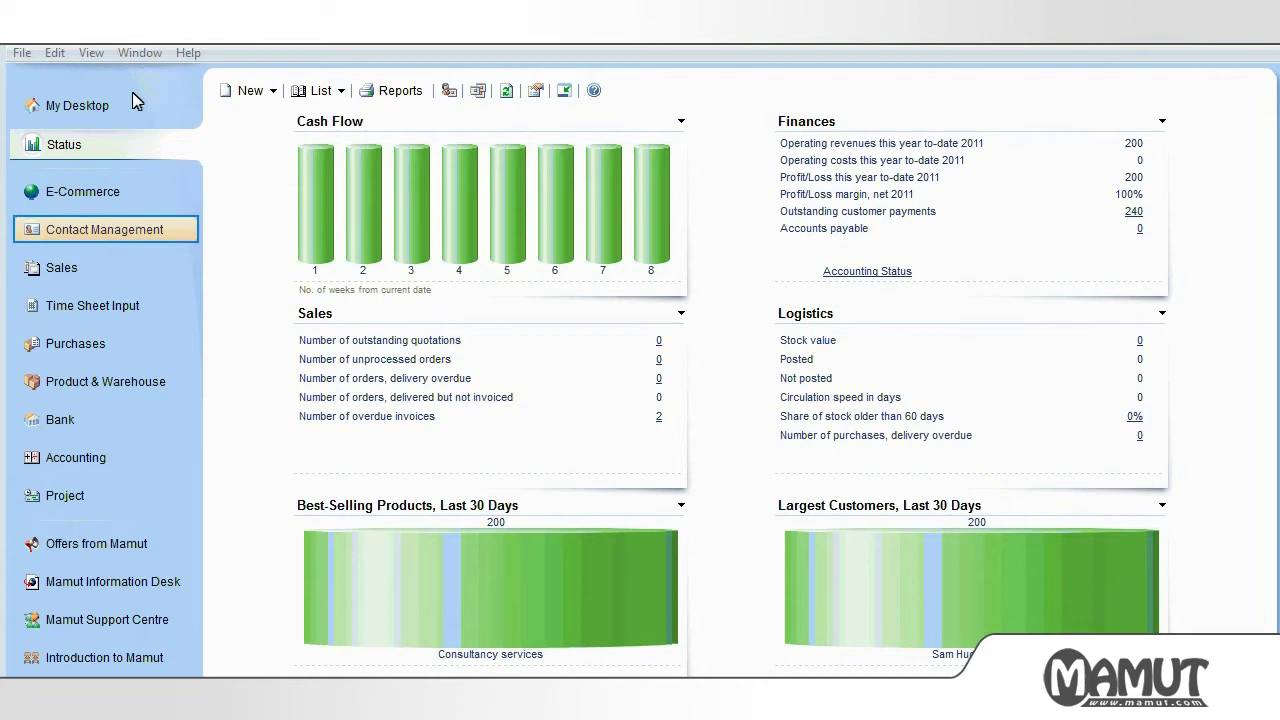
click(158, 238)
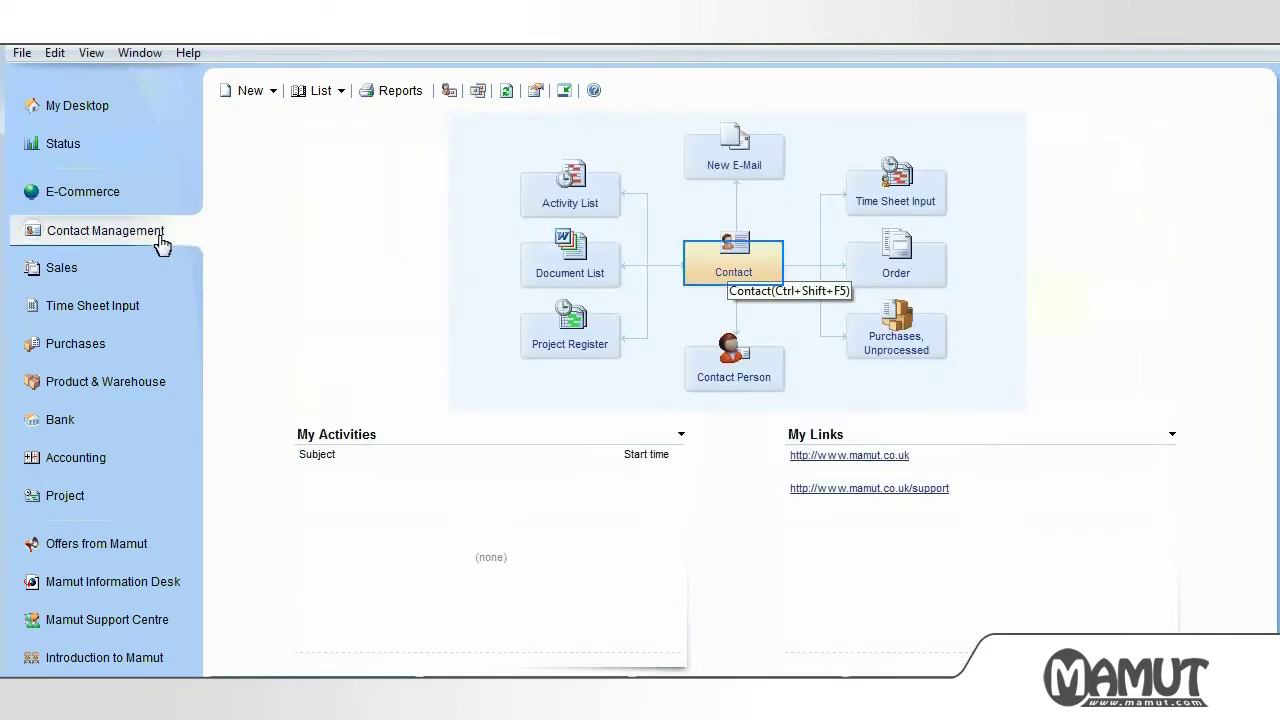
- Create a new contact named 'Britannia Hotel Ltd' and tick Customer
click(733, 268)
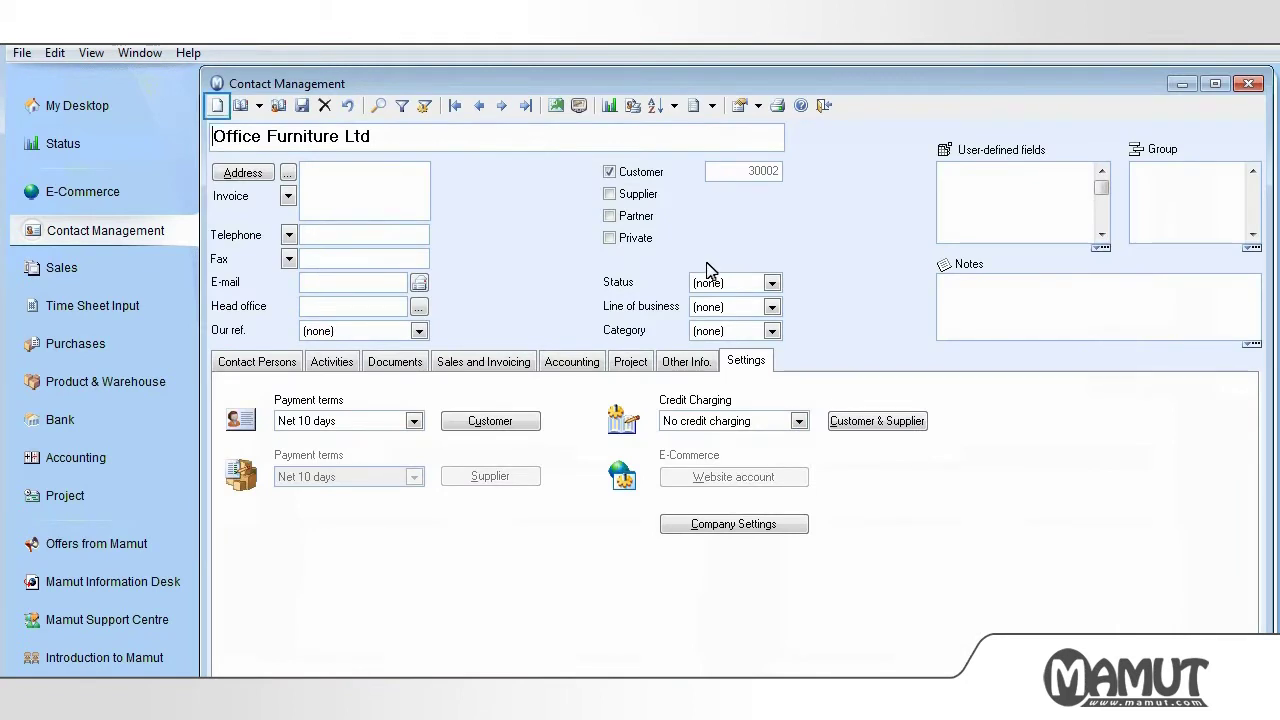
click(216, 106)
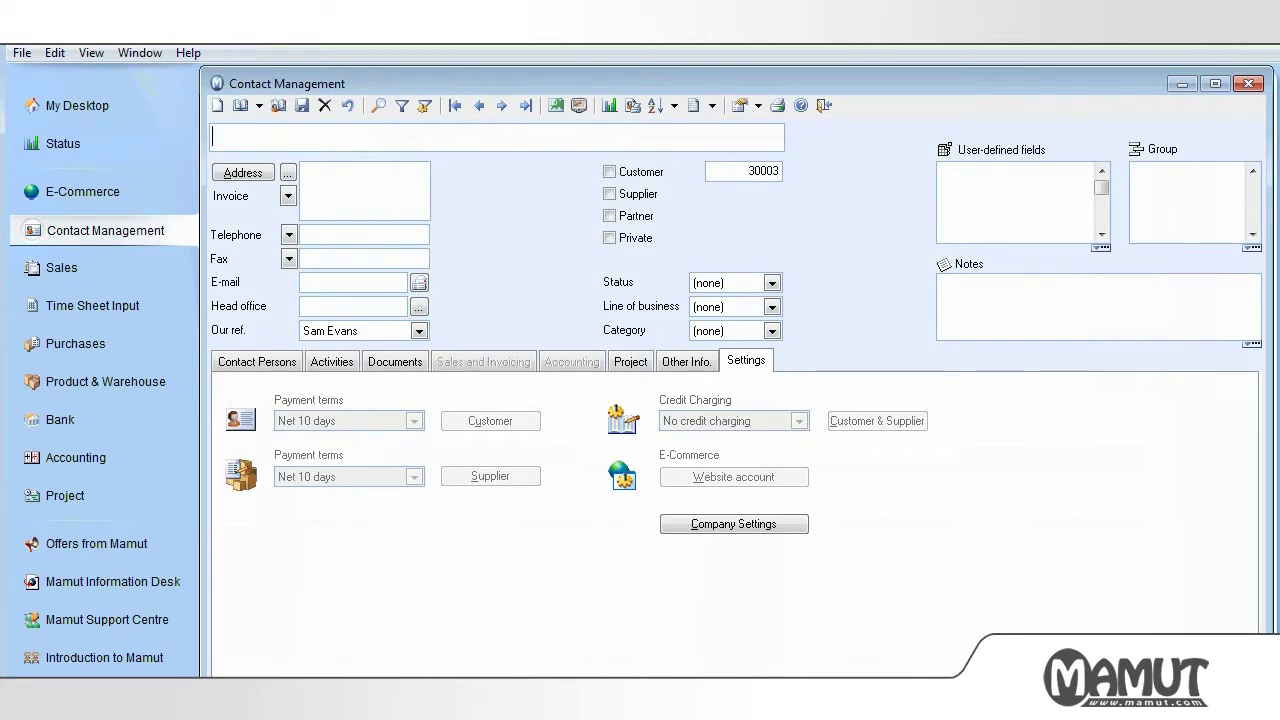
text(Britannia Hotel Ltd)
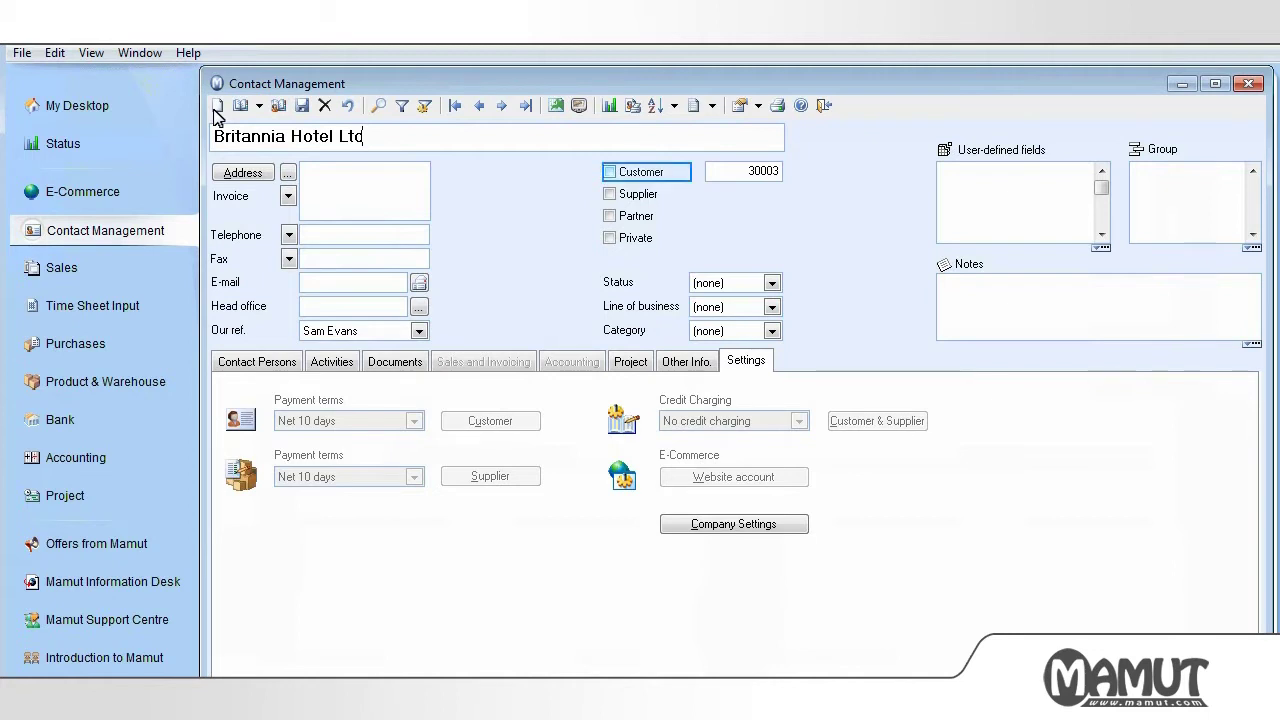
click(609, 172)
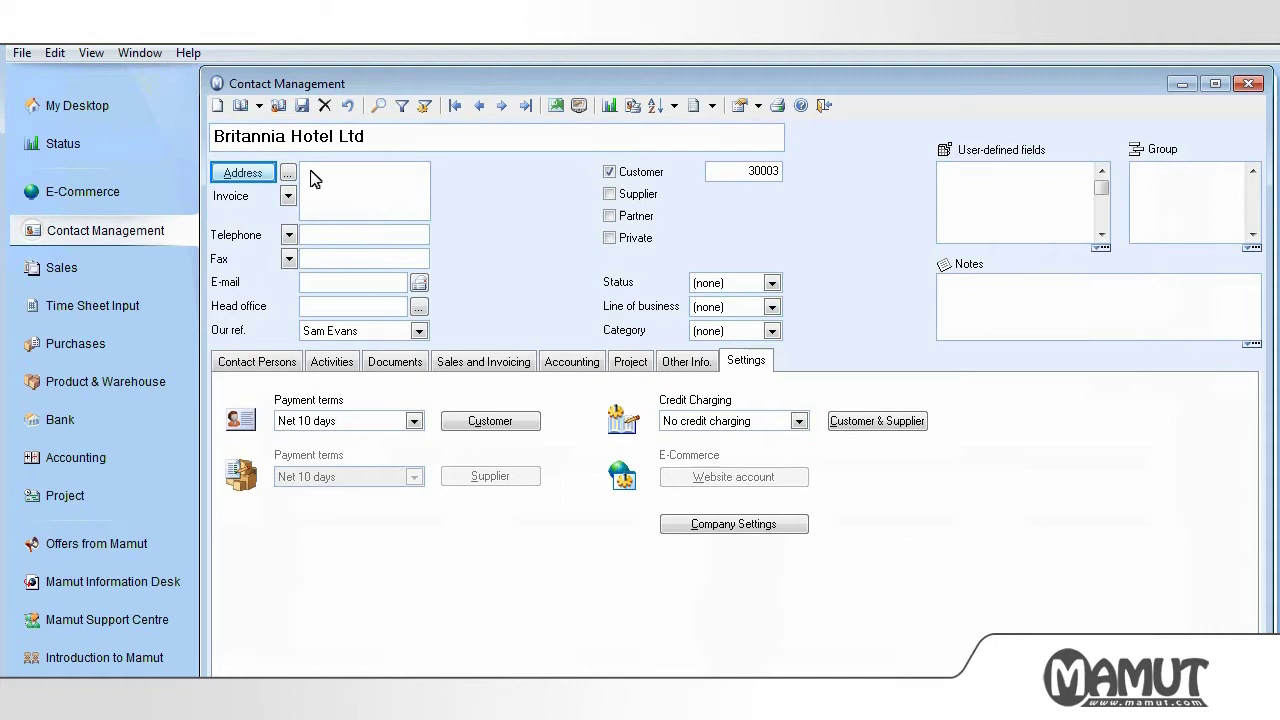
click(243, 173)
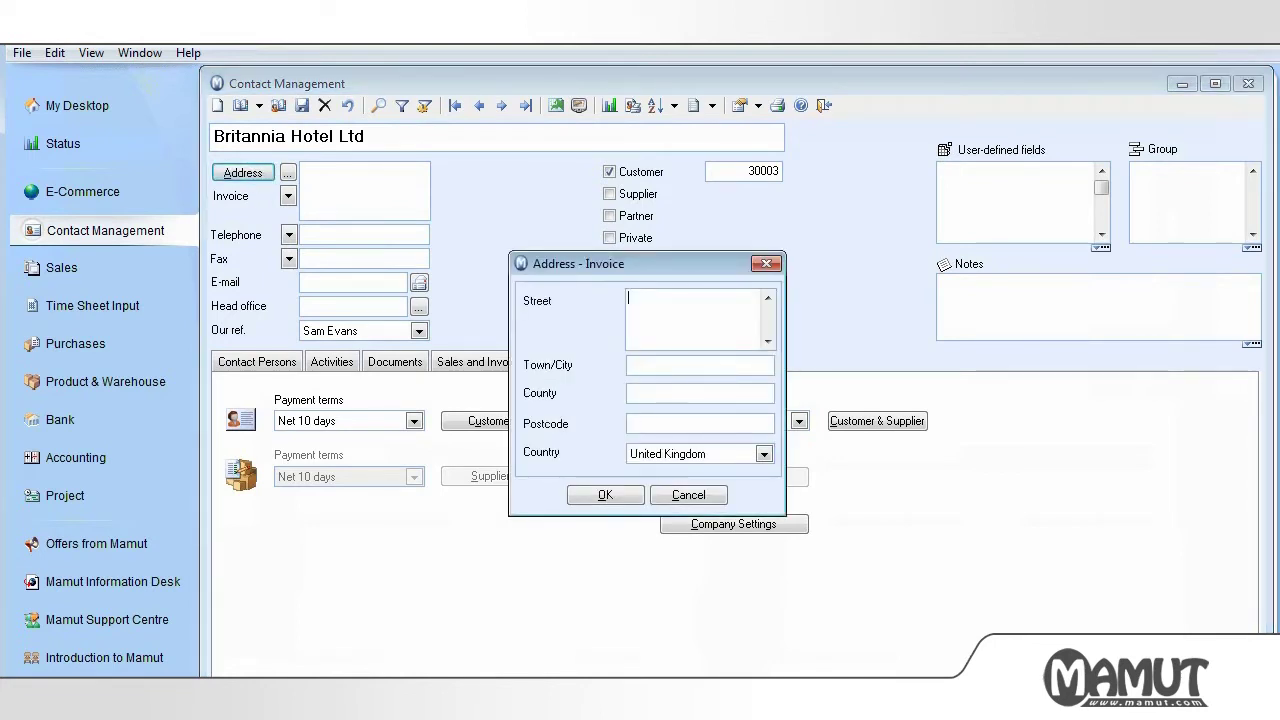
key(Tab)
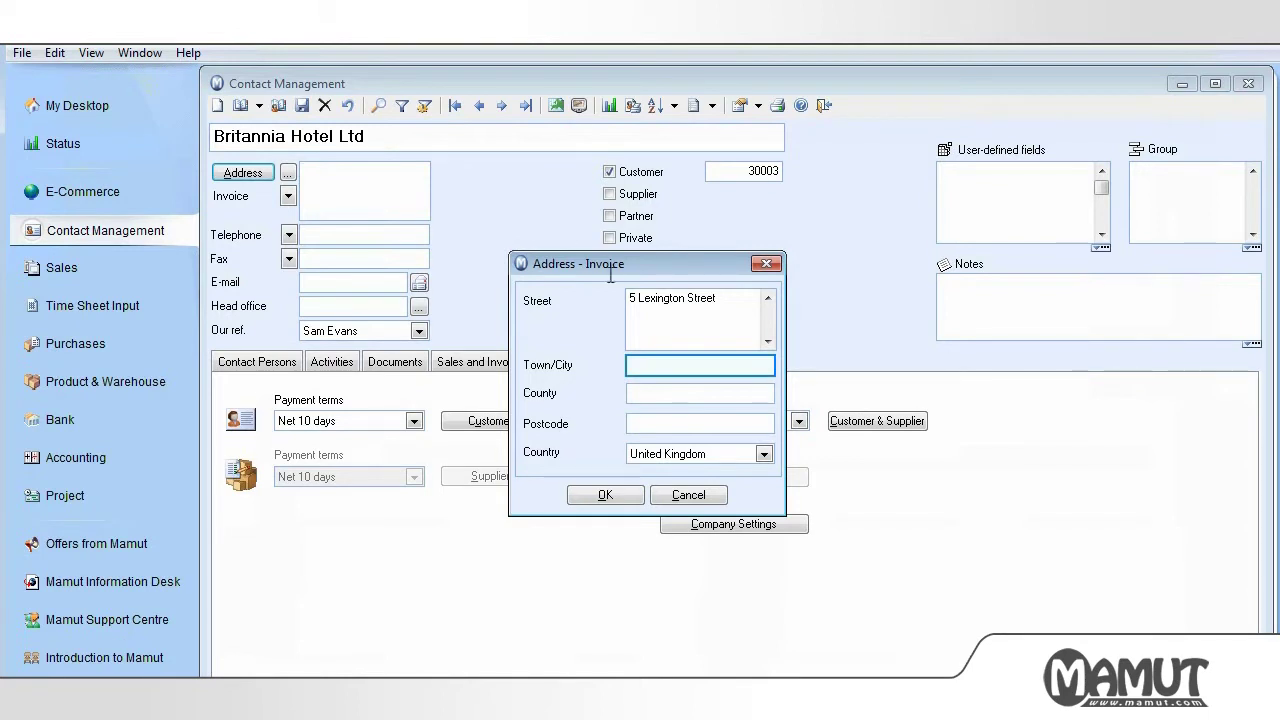
text(London)
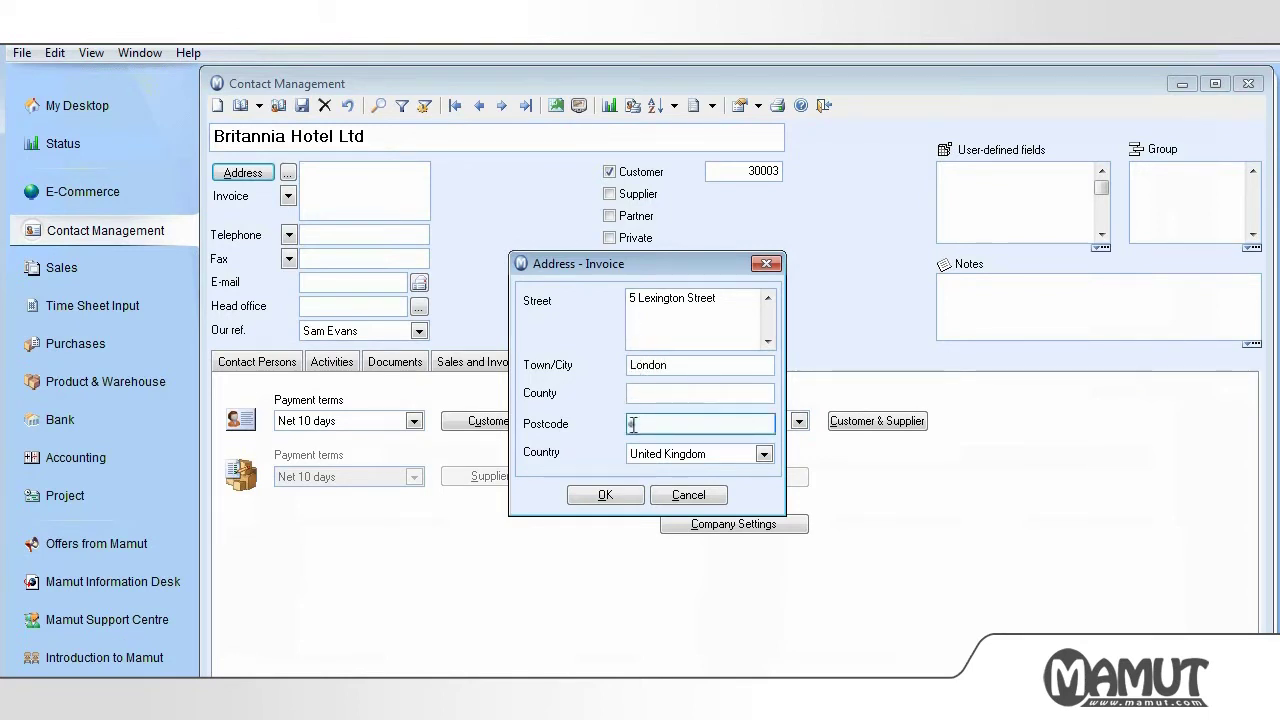
click(630, 424)
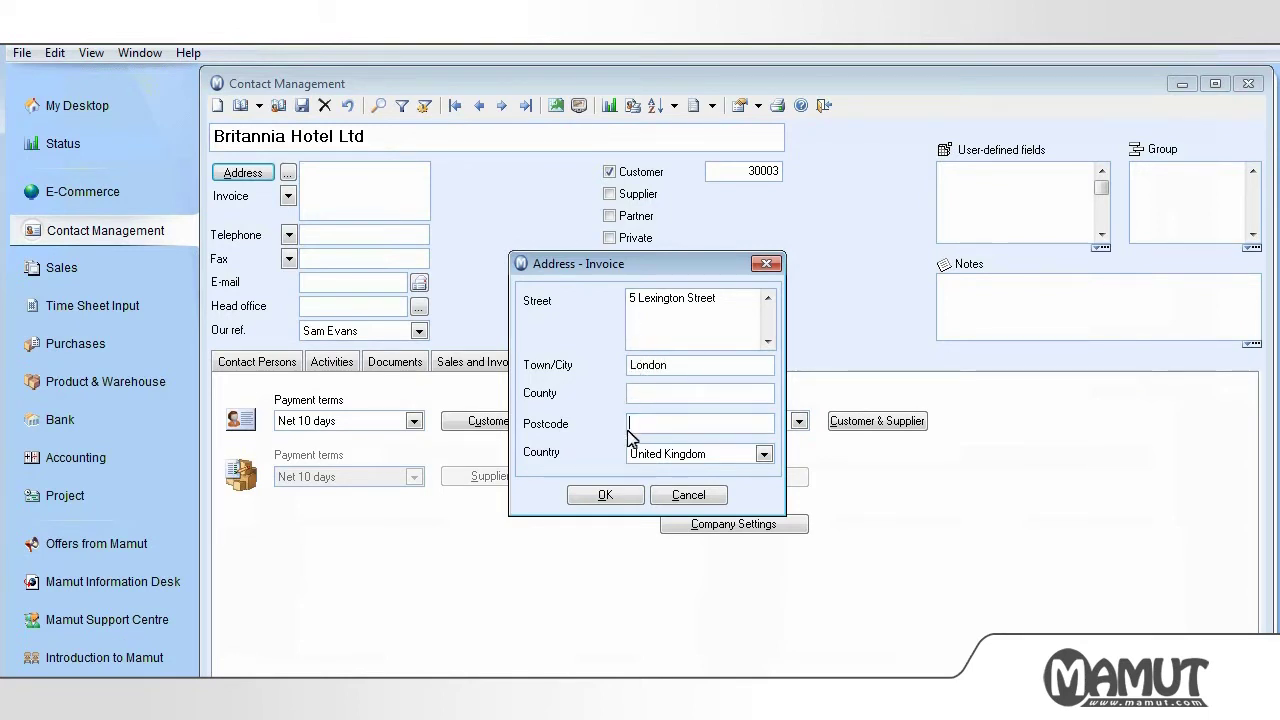
text(W1D 6EX)
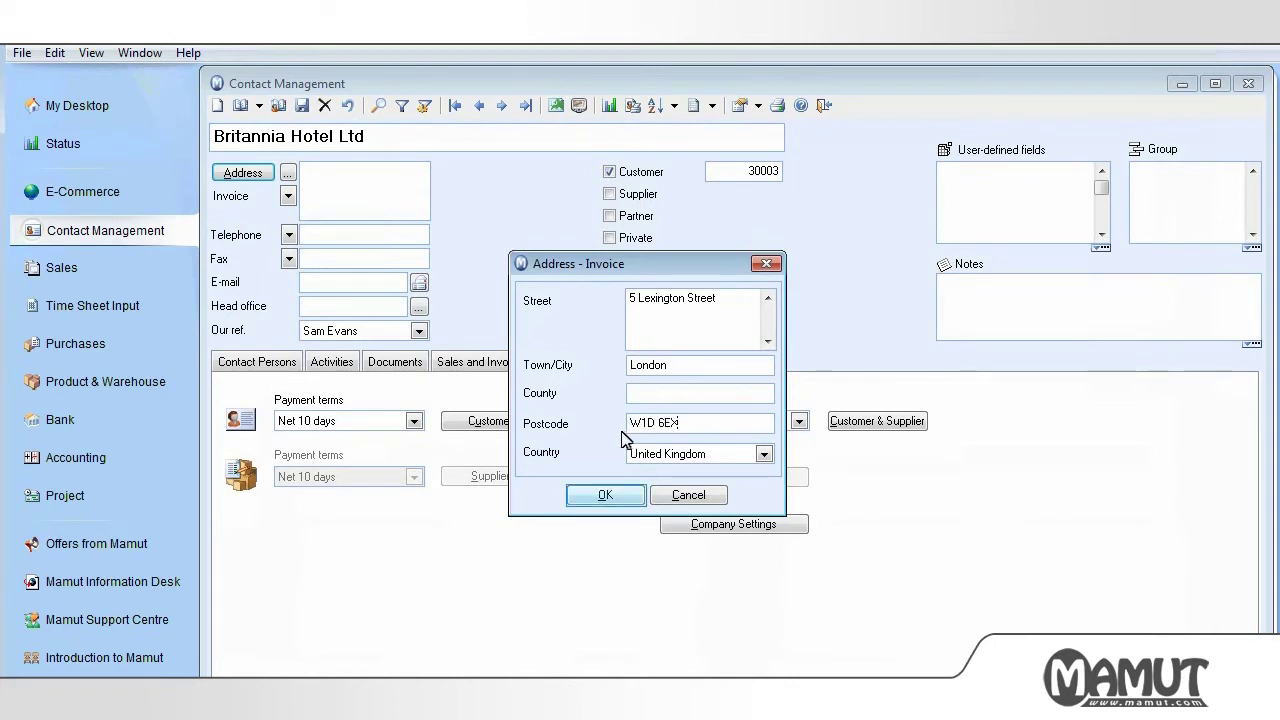
click(610, 494)
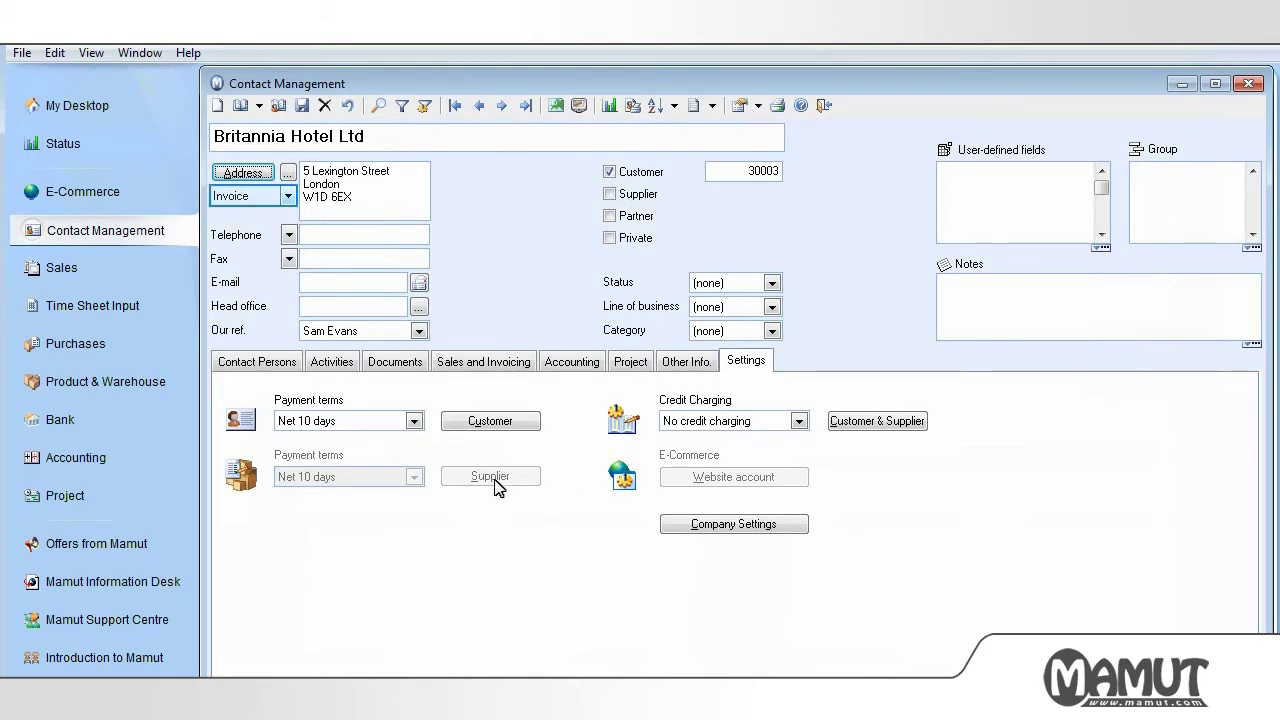
- Keep the Invoice address type and the current reference, and fill in the hotel's telephone number and e-mail
click(289, 197)
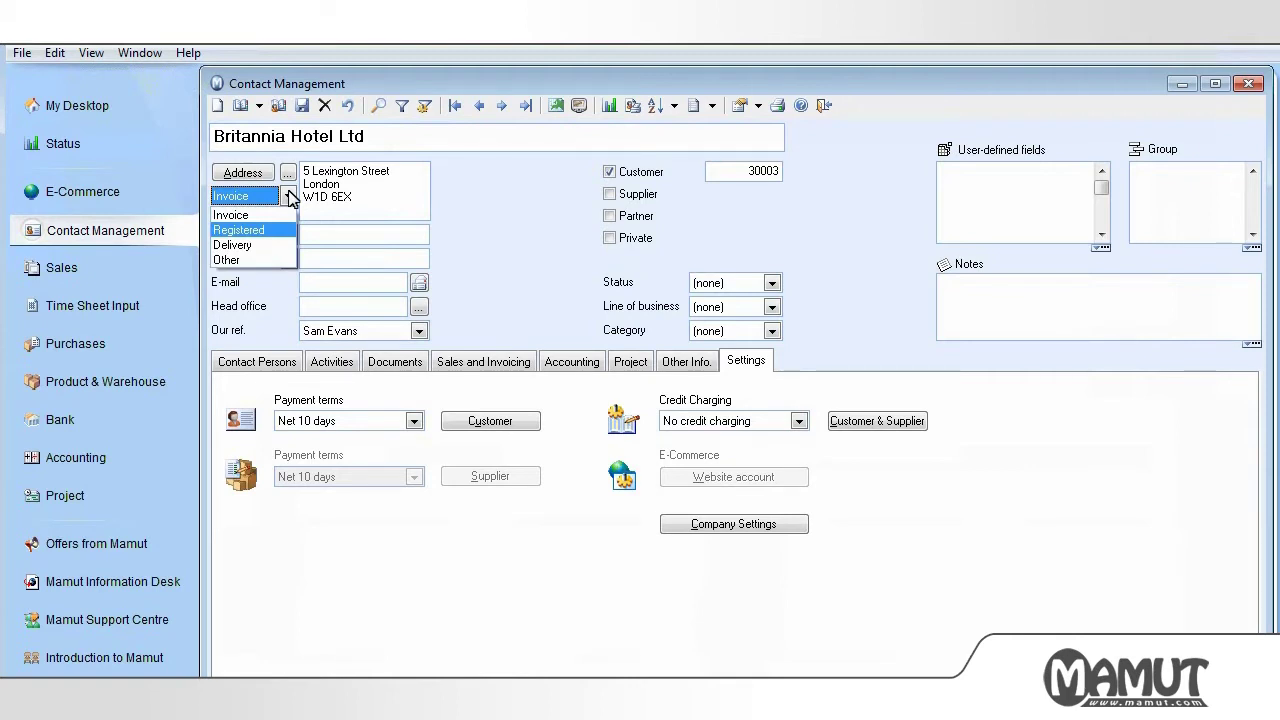
click(444, 214)
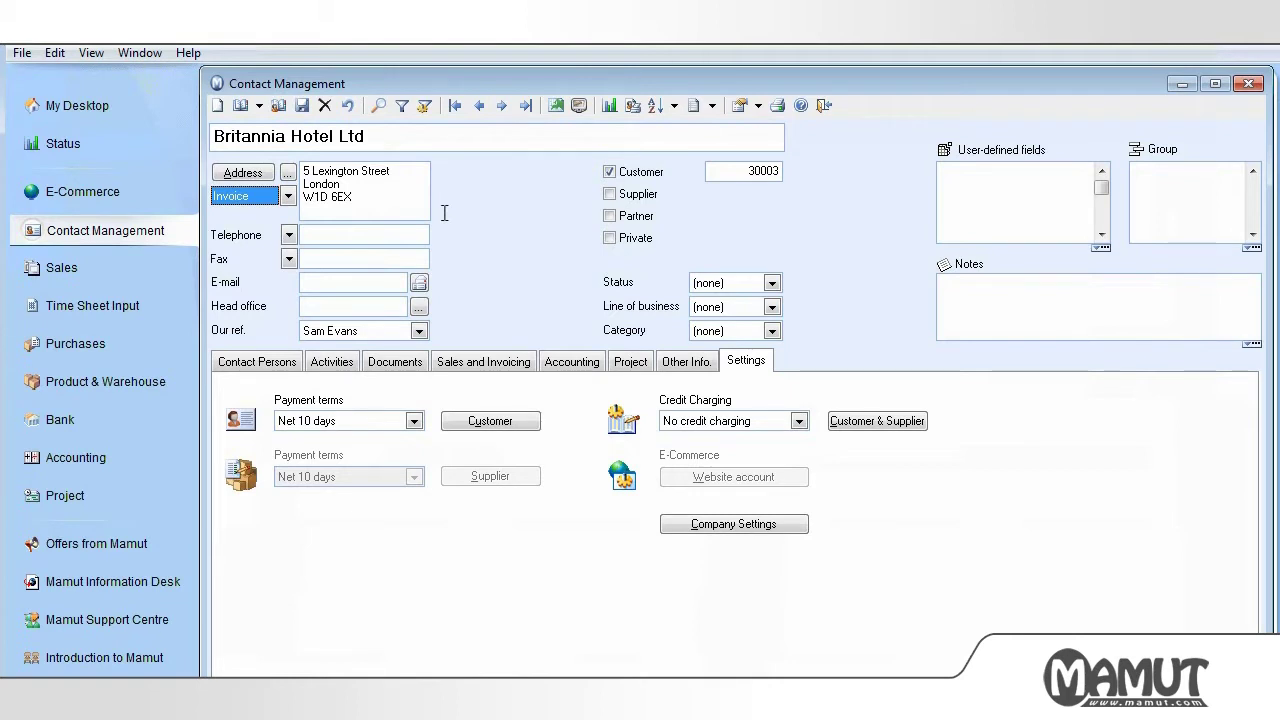
key(Tab)
click(320, 234)
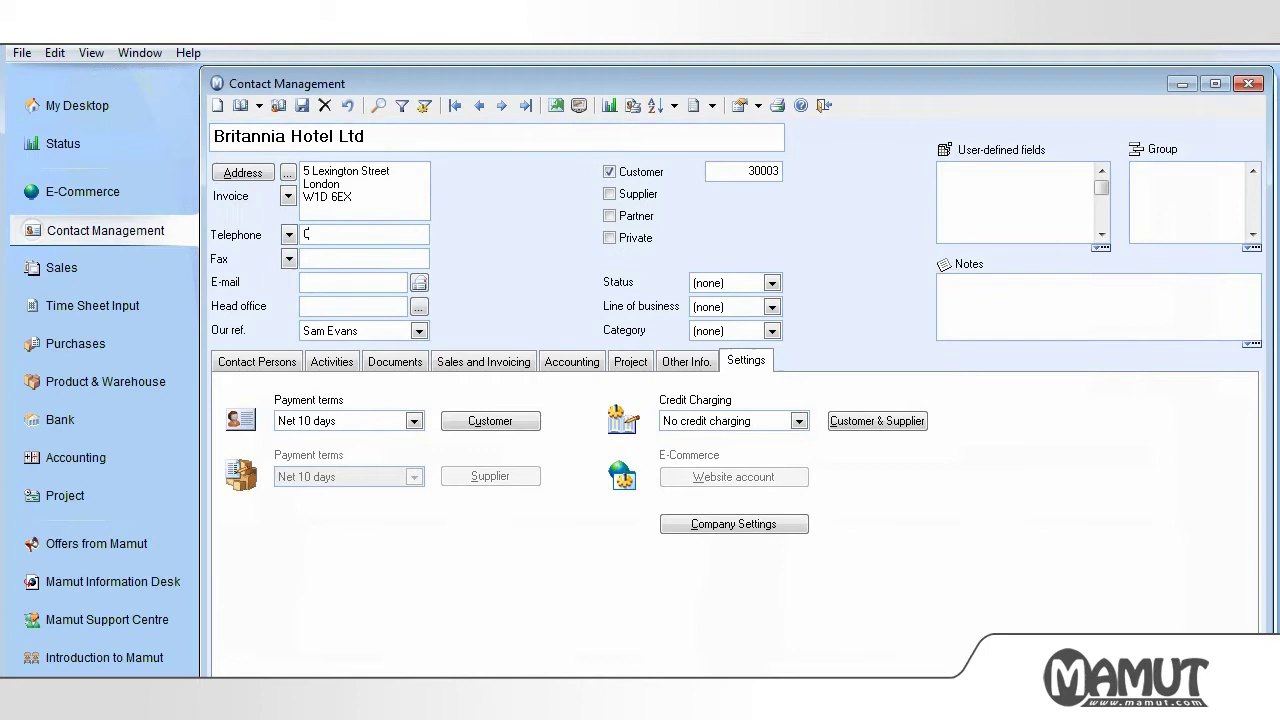
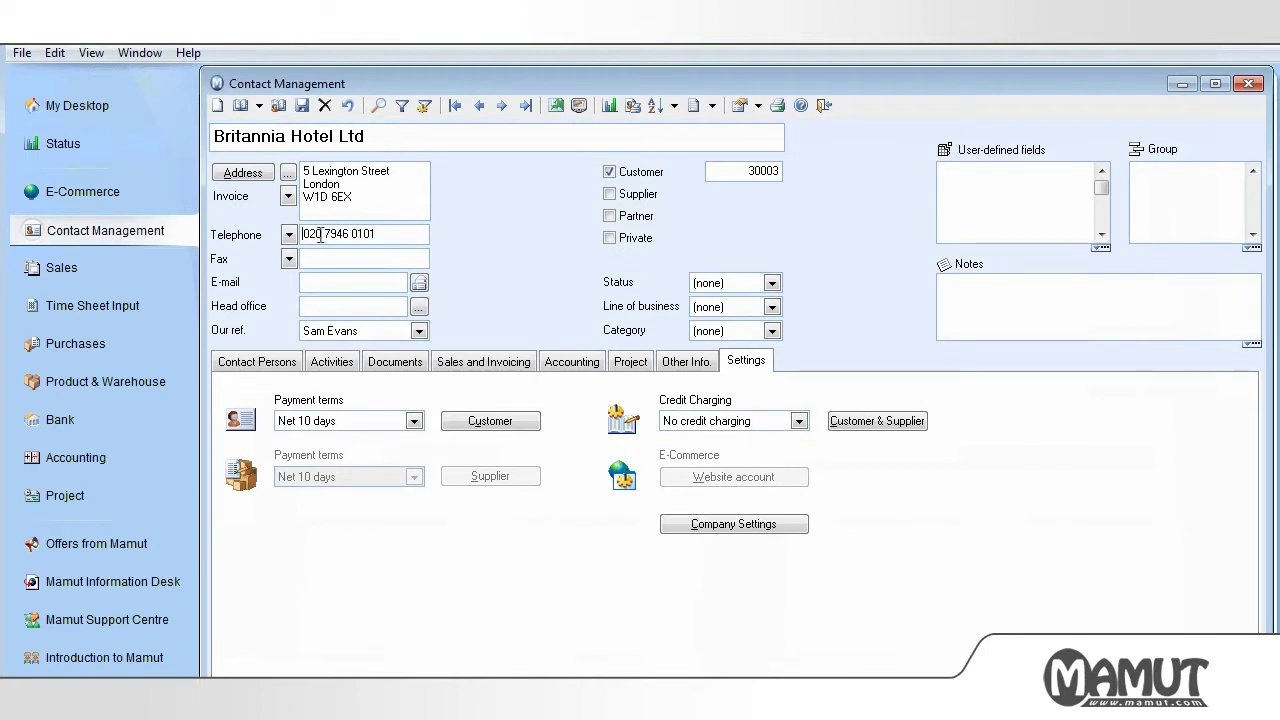
key(Tab)
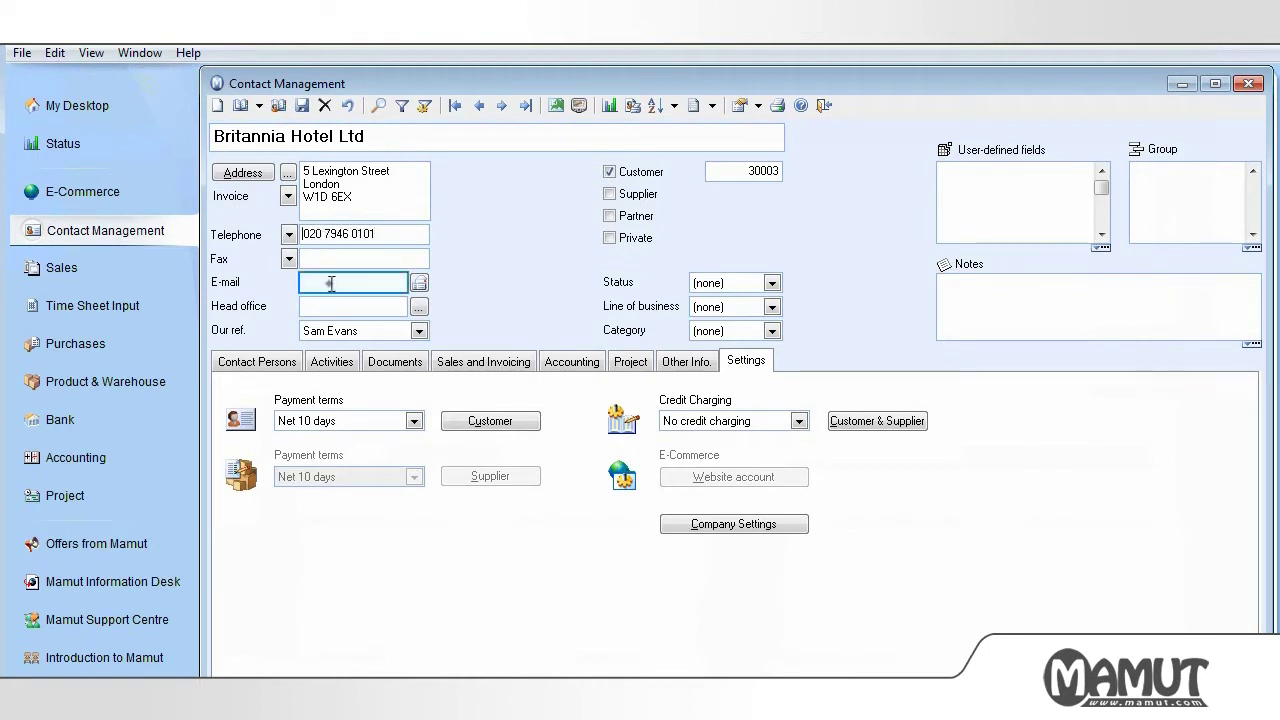
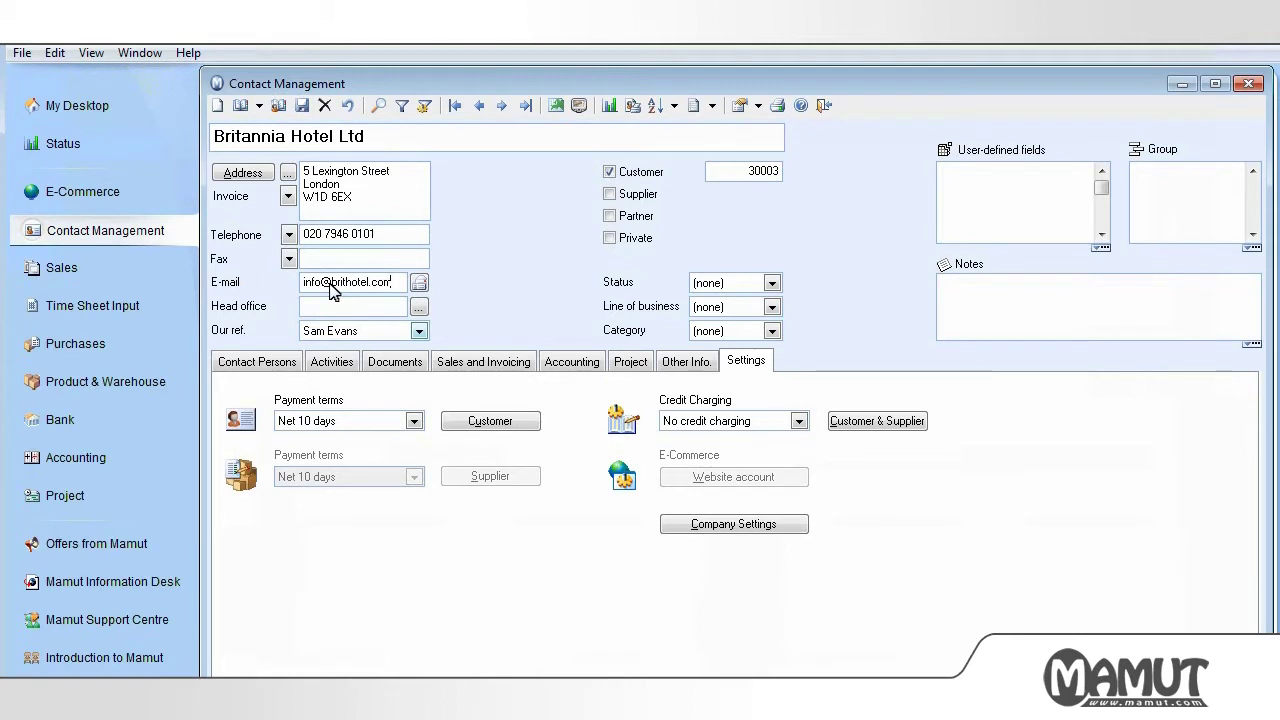
click(419, 331)
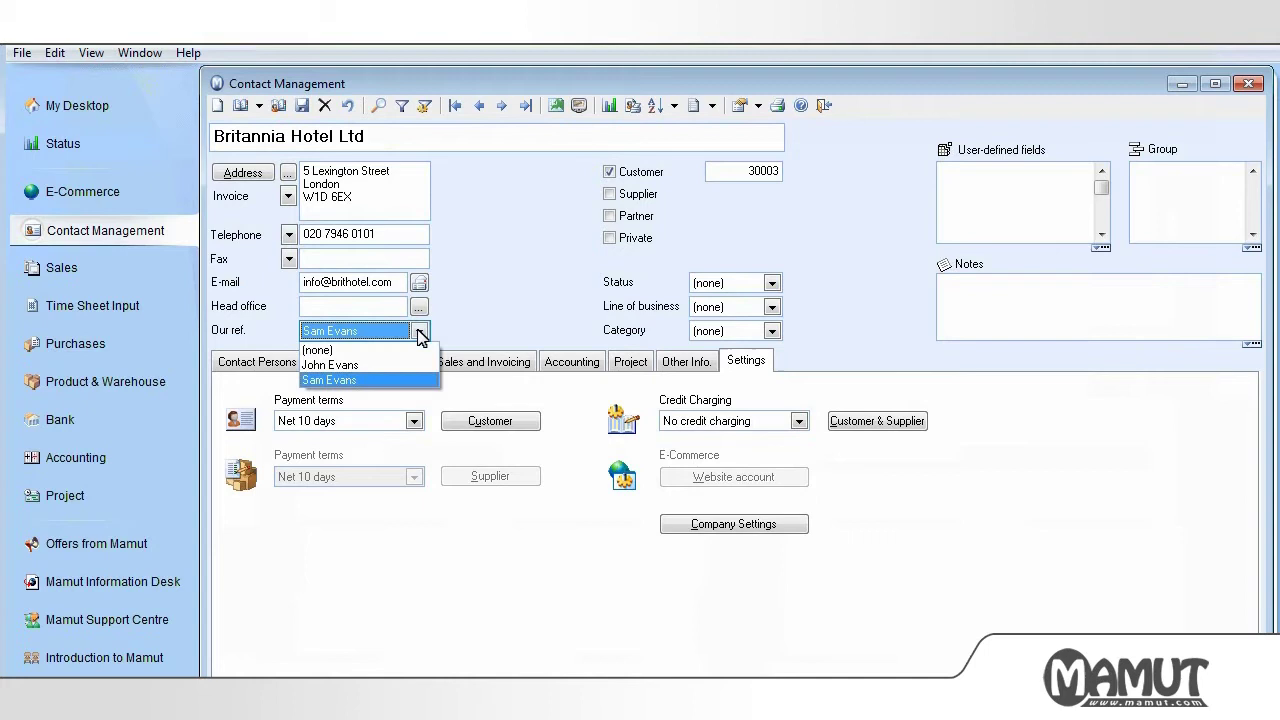
click(419, 332)
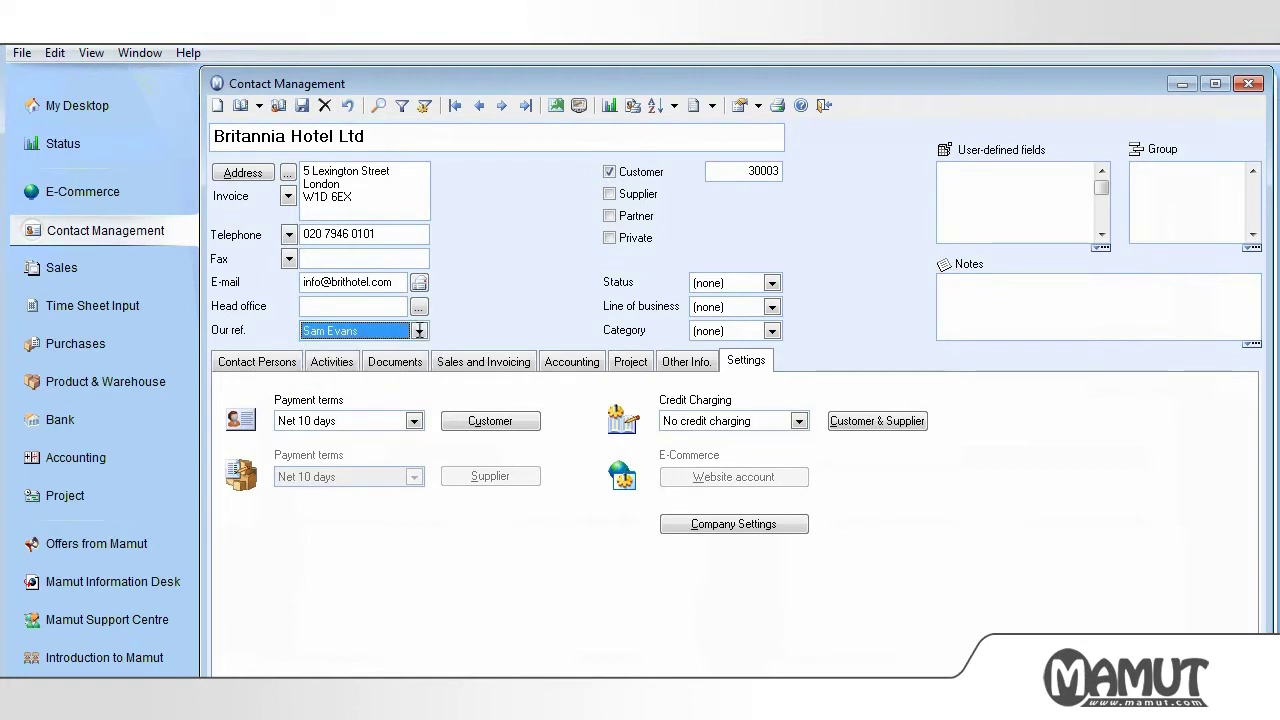
- Write 'Can be contacted between 10:00 - 14:00' in the contact's Notes field
key(Tab)
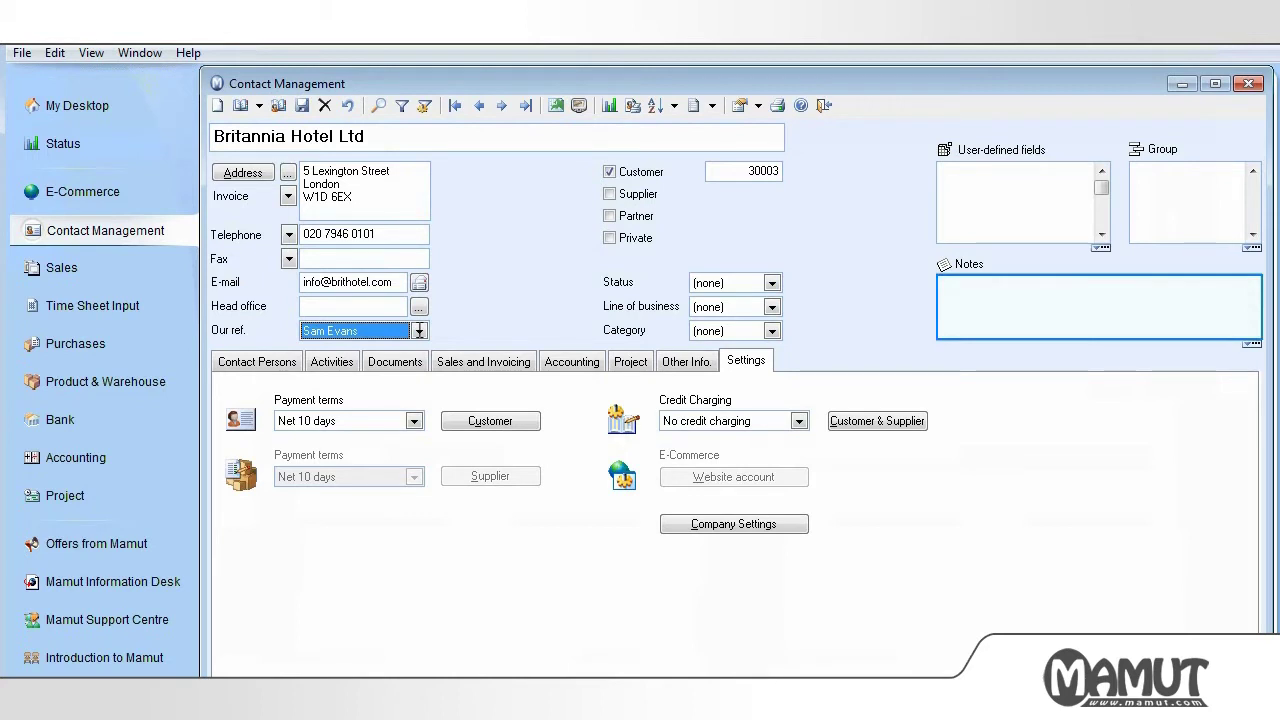
click(947, 288)
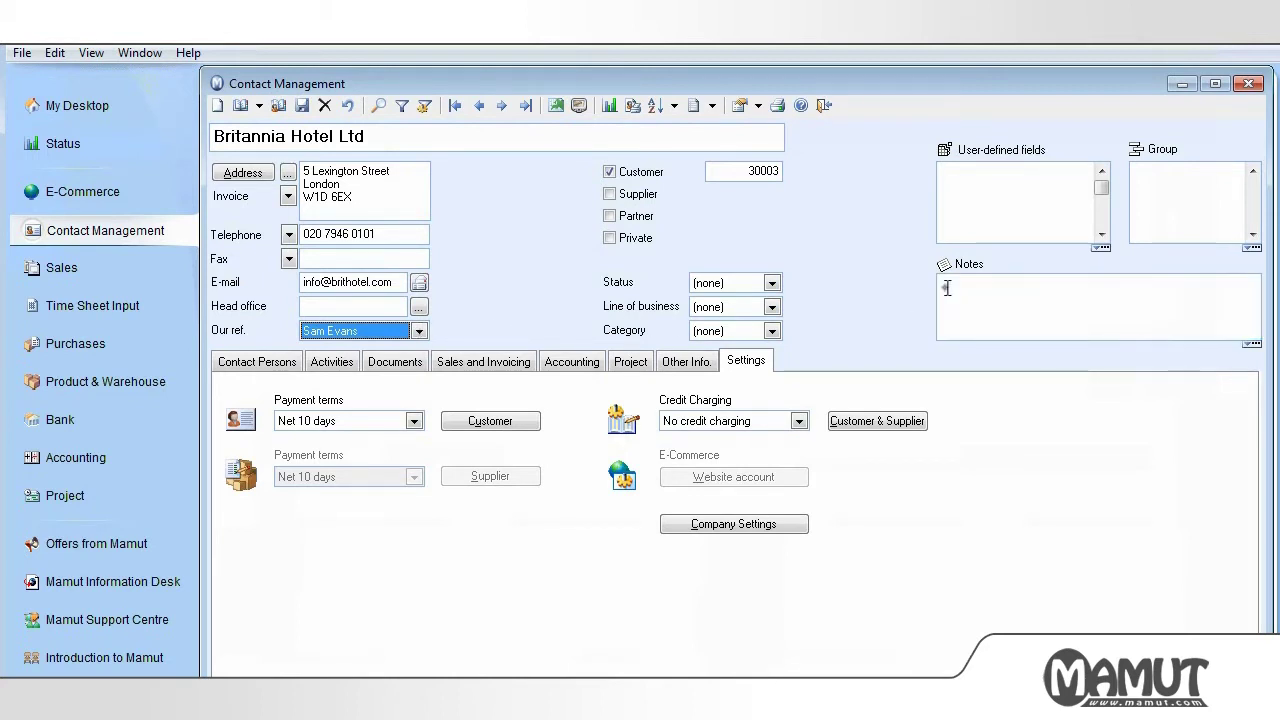
text(Can be contacted bet)
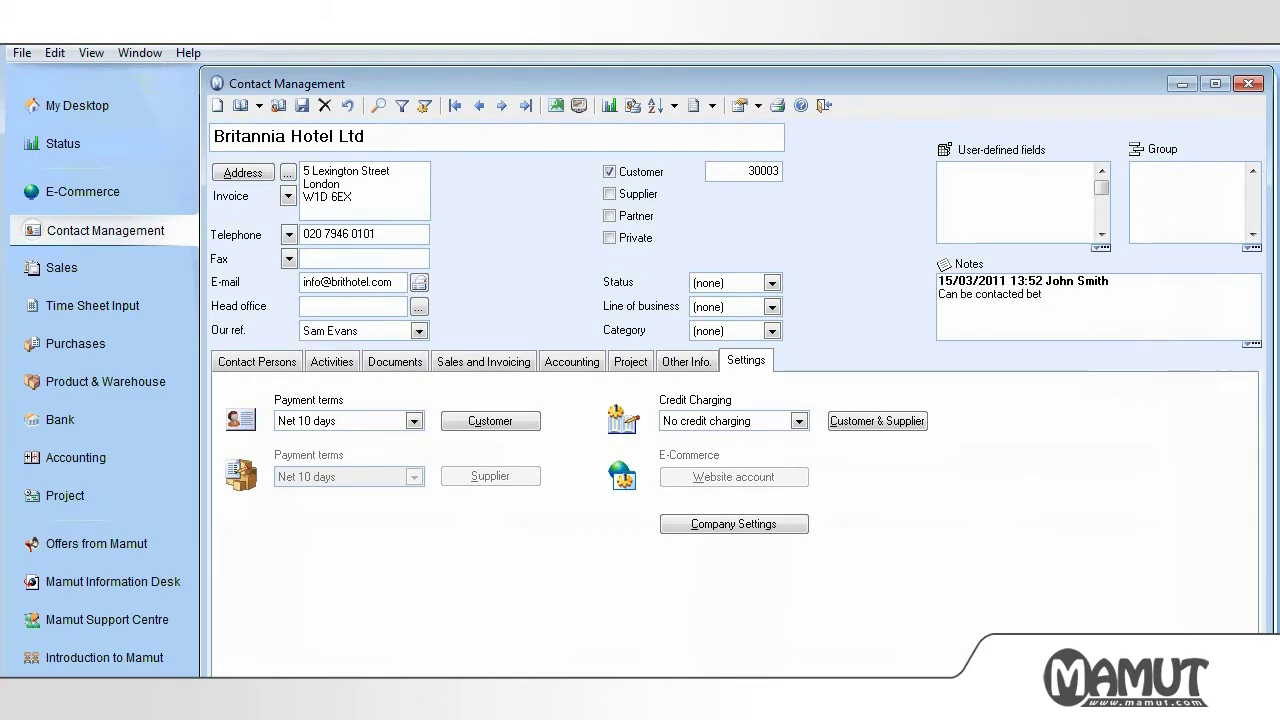
text(ween 10:00 - 14:00)
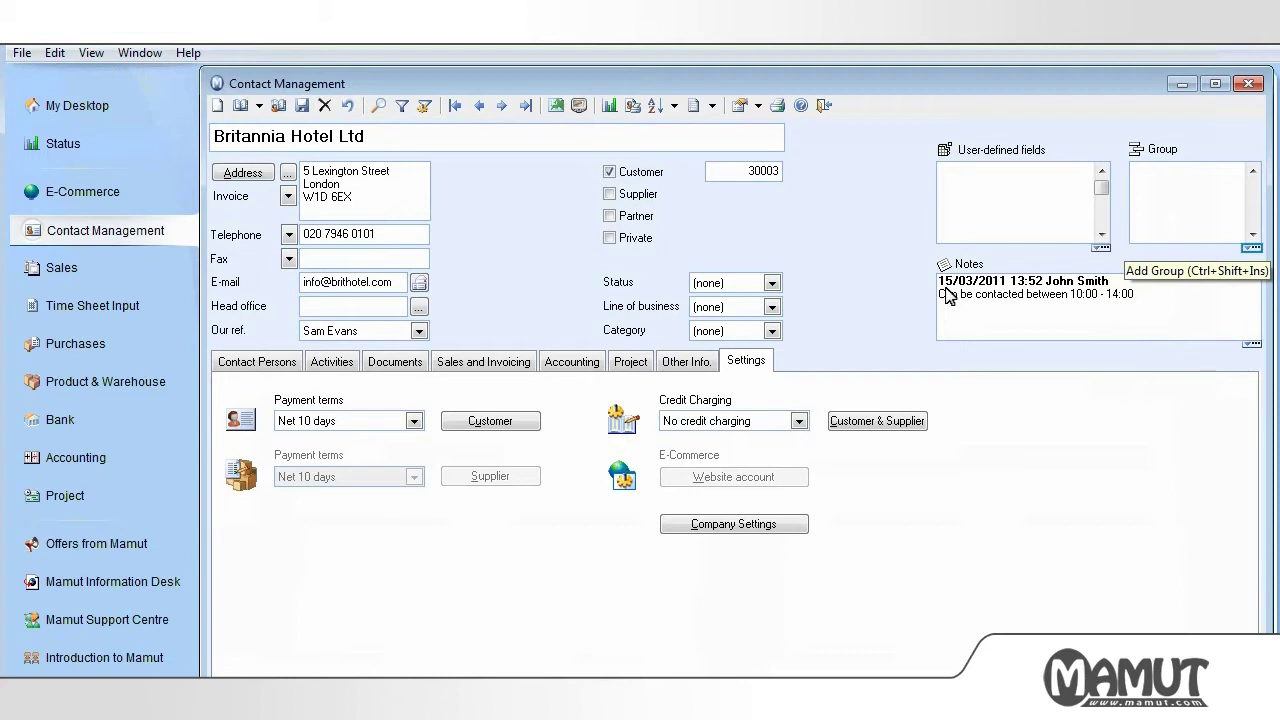
- Add a new group named 'Hotels' to the group properties register
click(1254, 250)
right_click(524, 357)
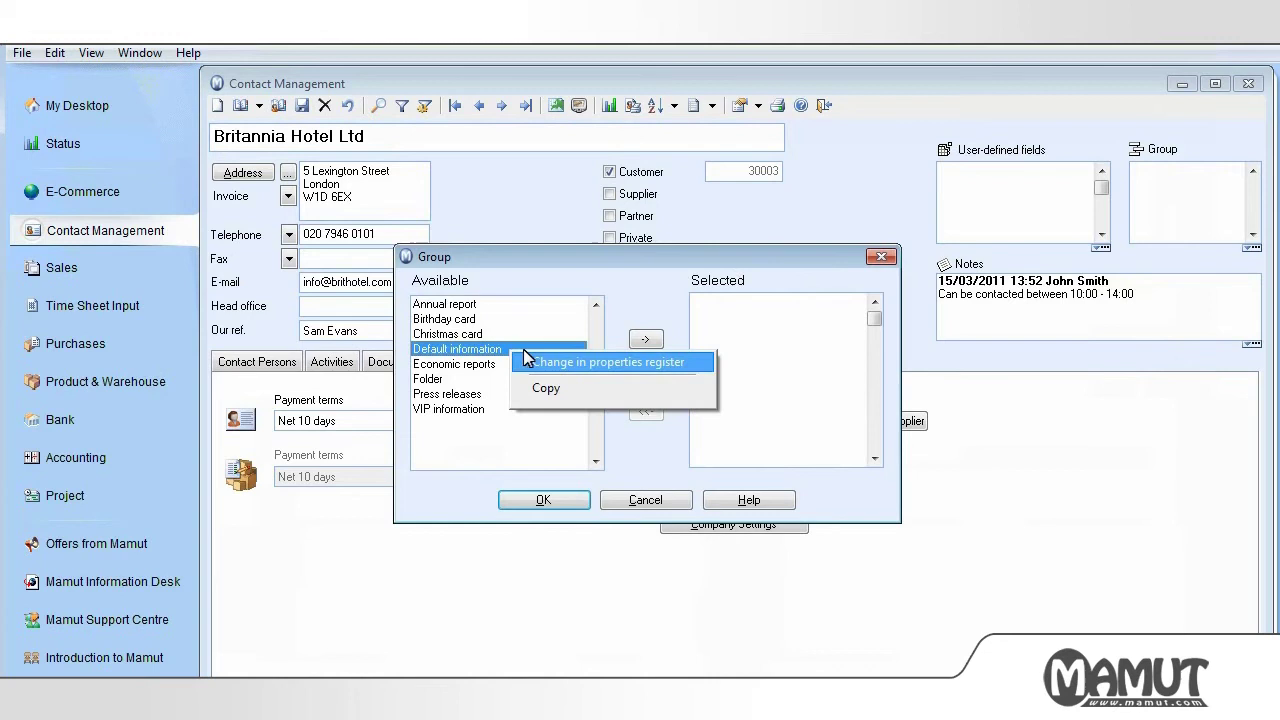
click(546, 362)
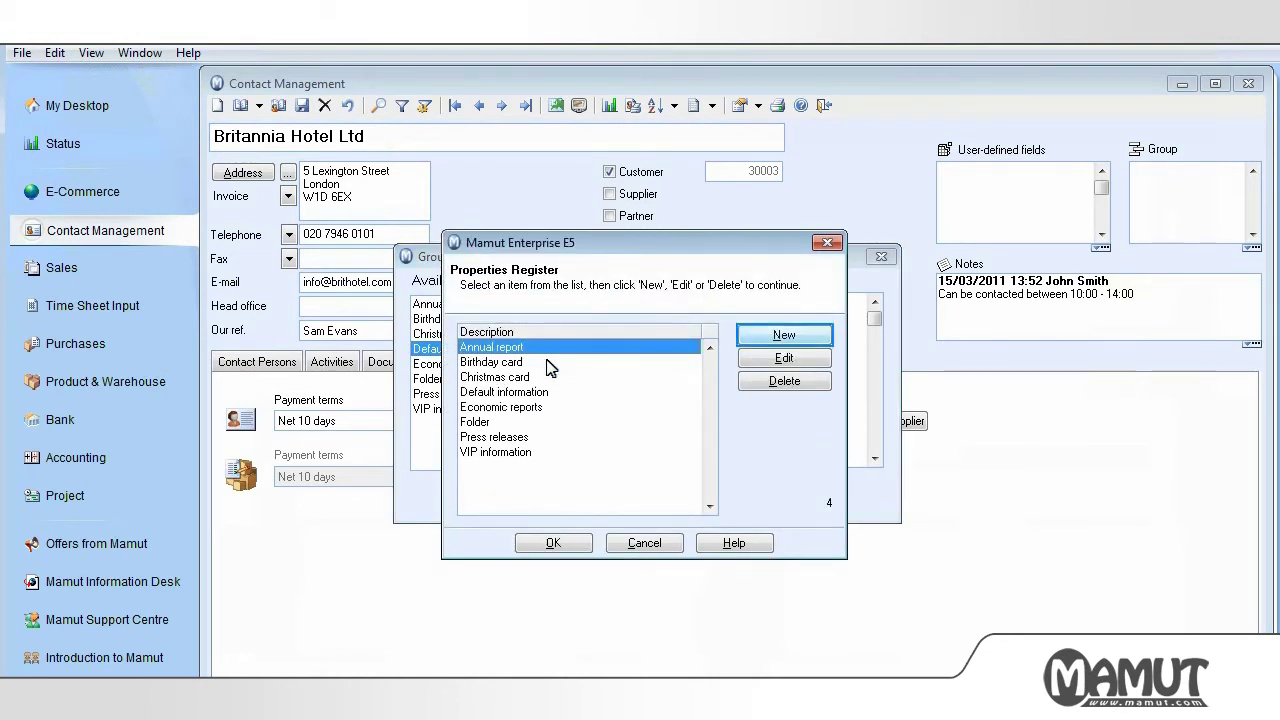
click(780, 338)
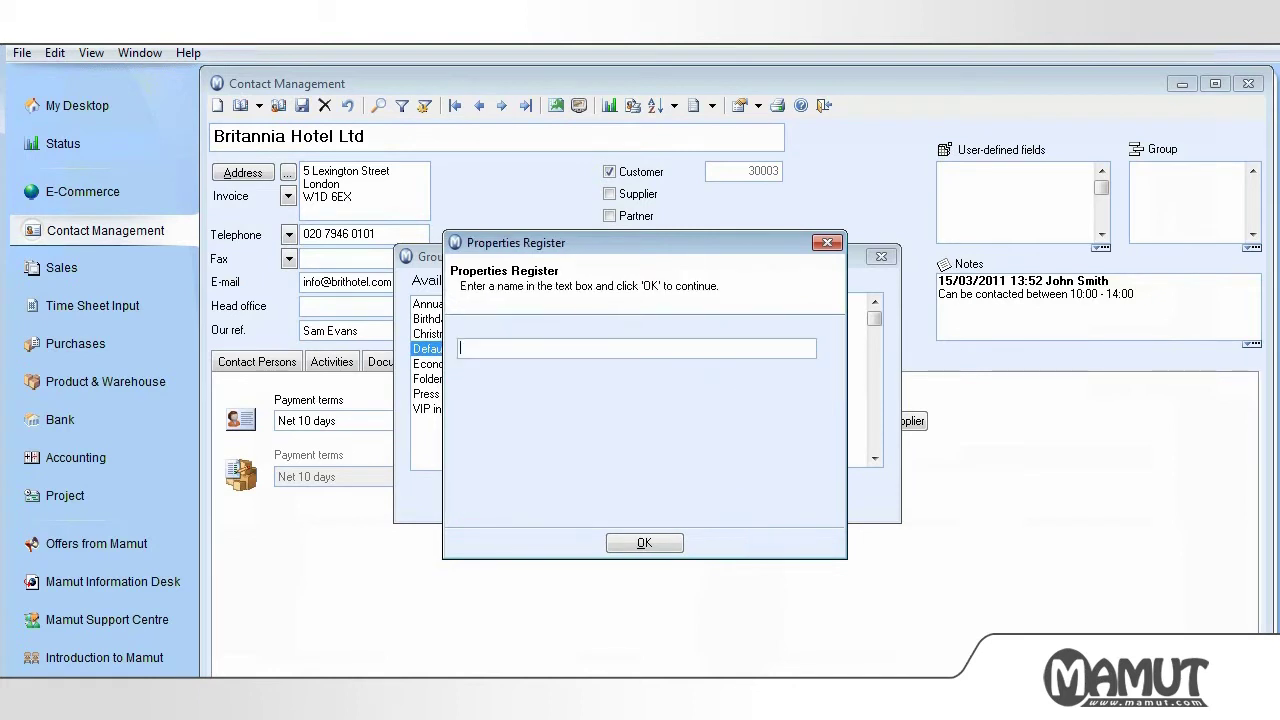
text(Hotels)
click(648, 543)
click(571, 543)
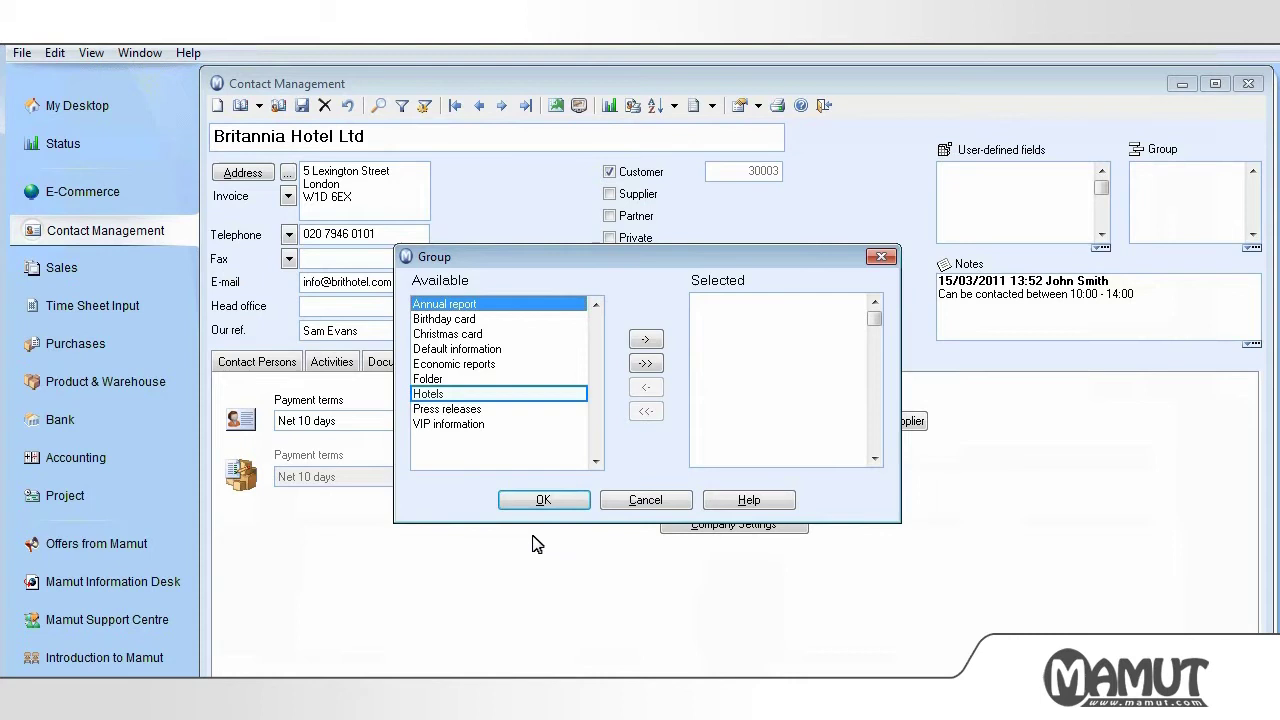
- Move Hotels into the contact's chosen groups and confirm
click(440, 395)
click(646, 341)
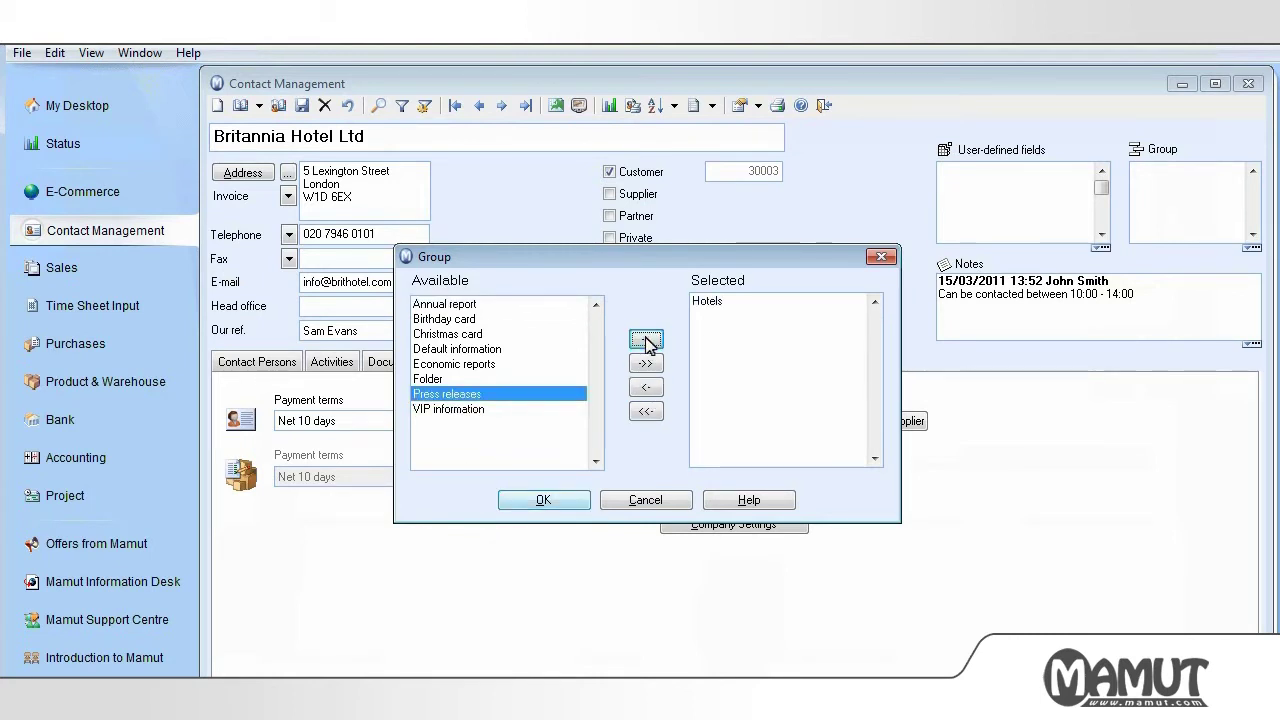
click(543, 500)
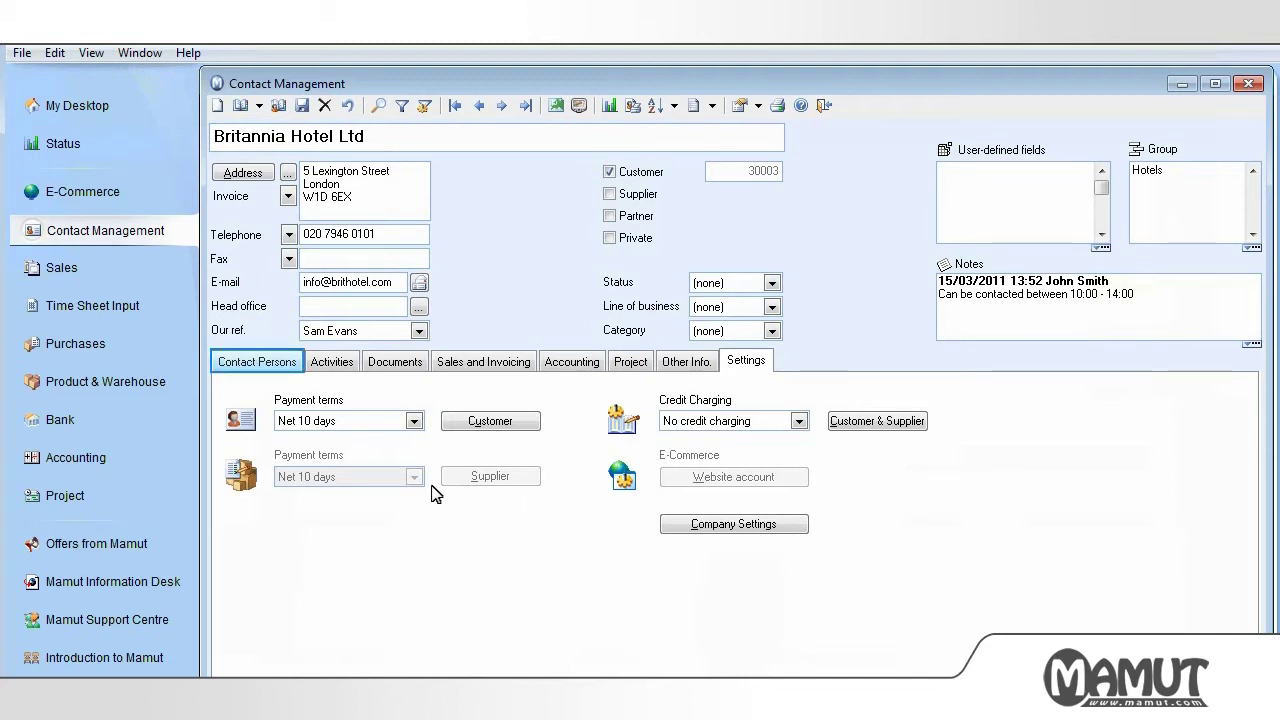
- On Contact Persons, save a new person with first name and surname, then close the window
click(258, 362)
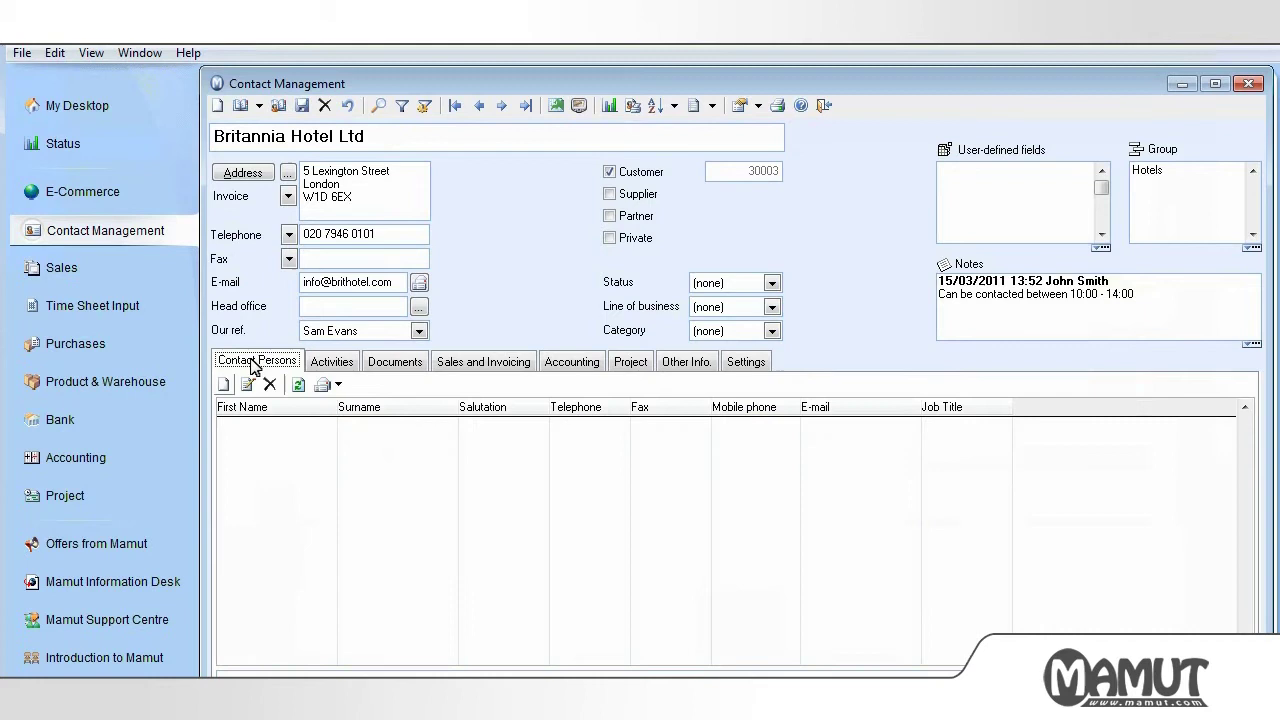
click(224, 386)
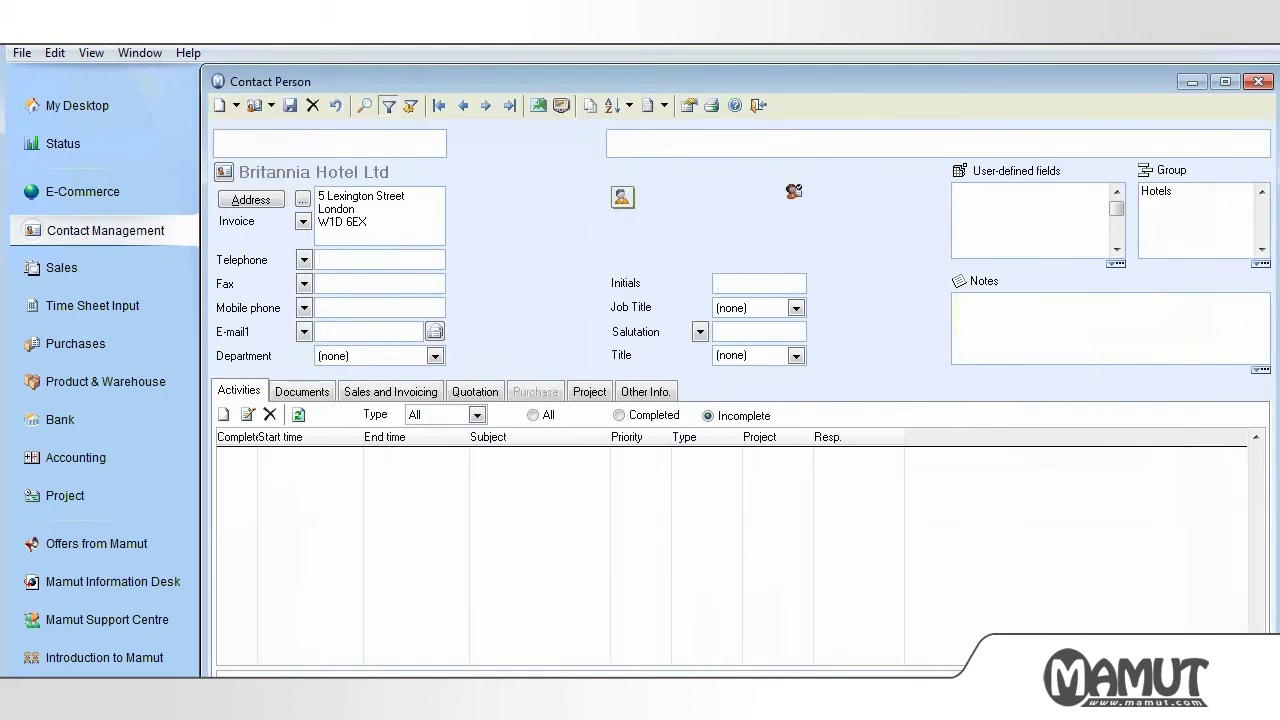
key(Tab)
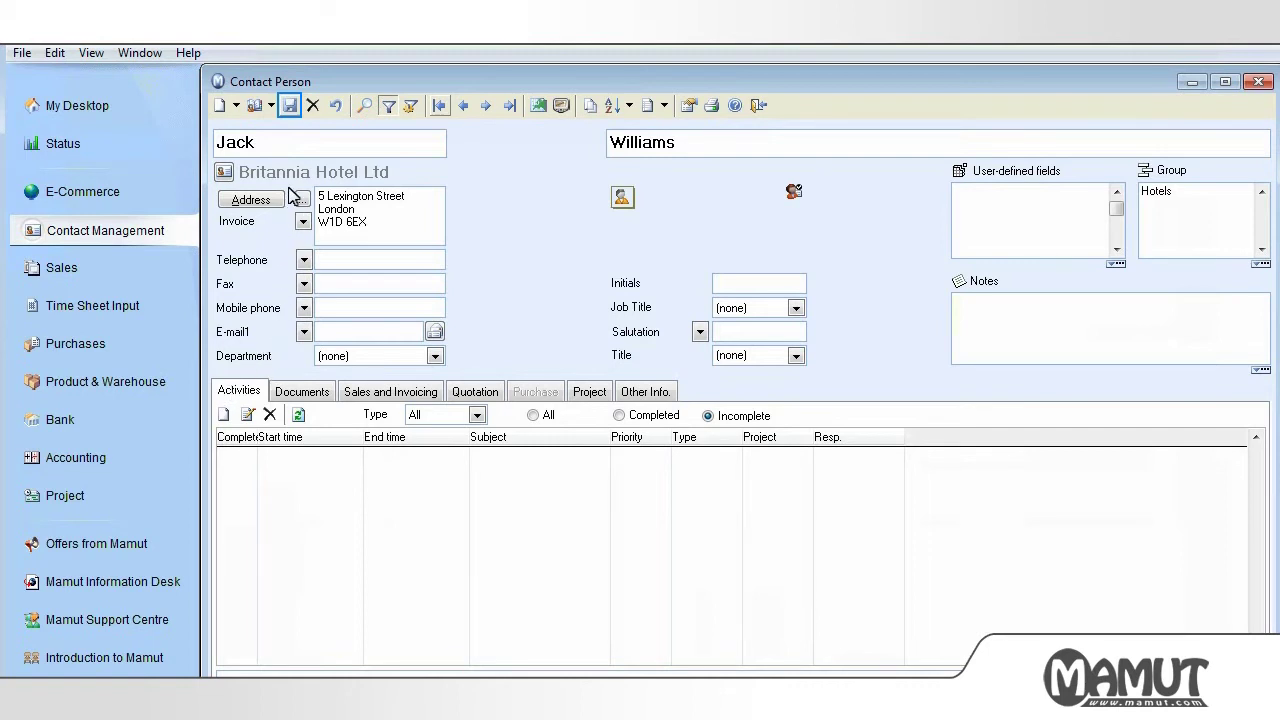
click(290, 105)
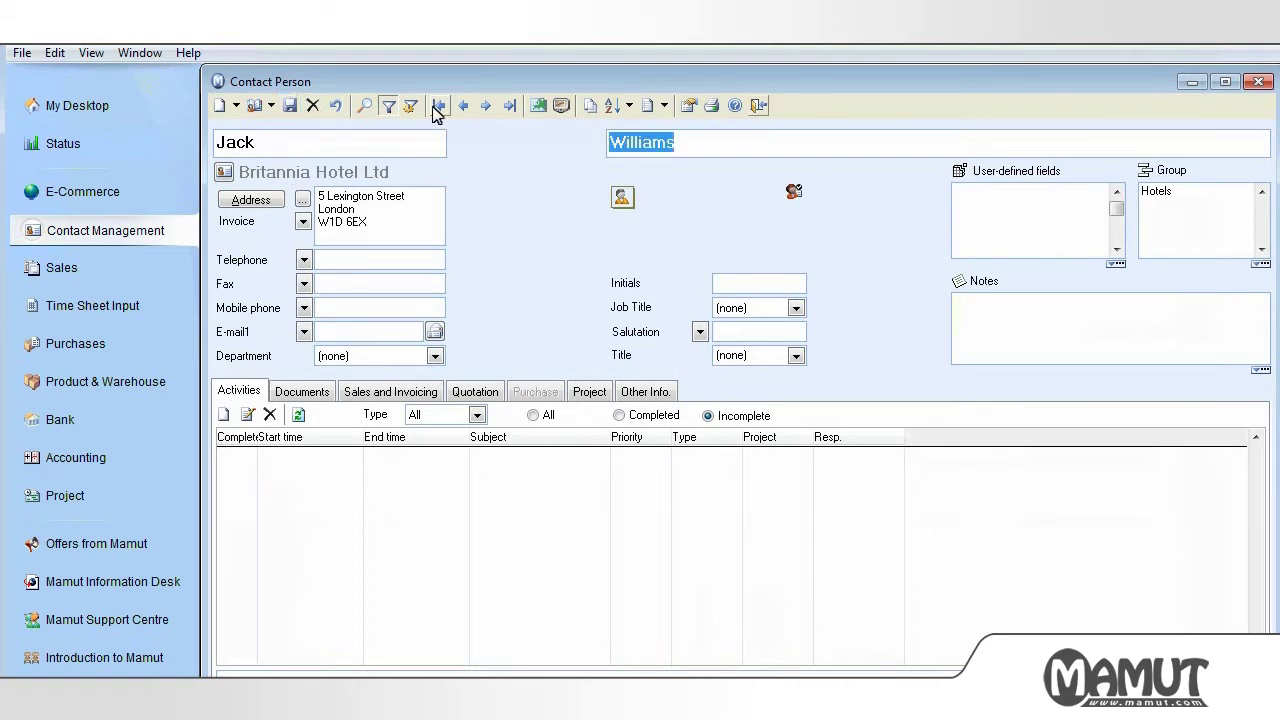
click(757, 106)
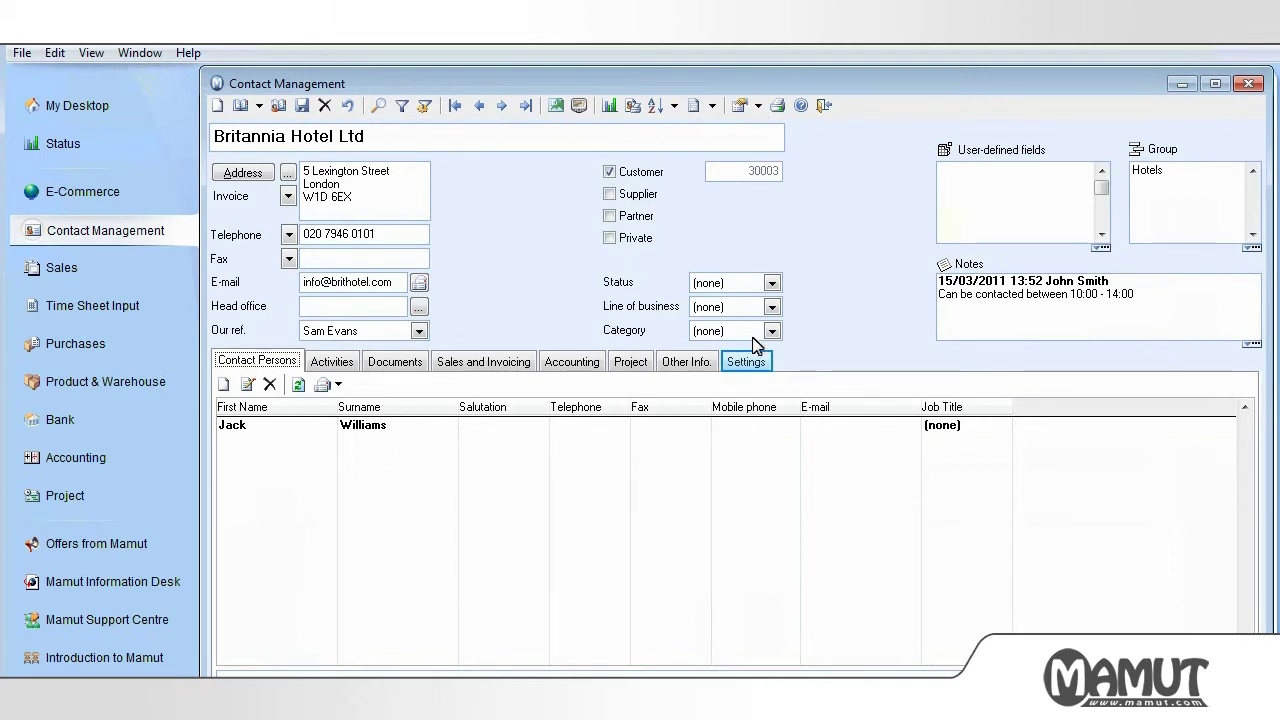
- Check the Customer and Customer & Supplier Ledger settings, showing Net 10 days and no credit charging
click(753, 366)
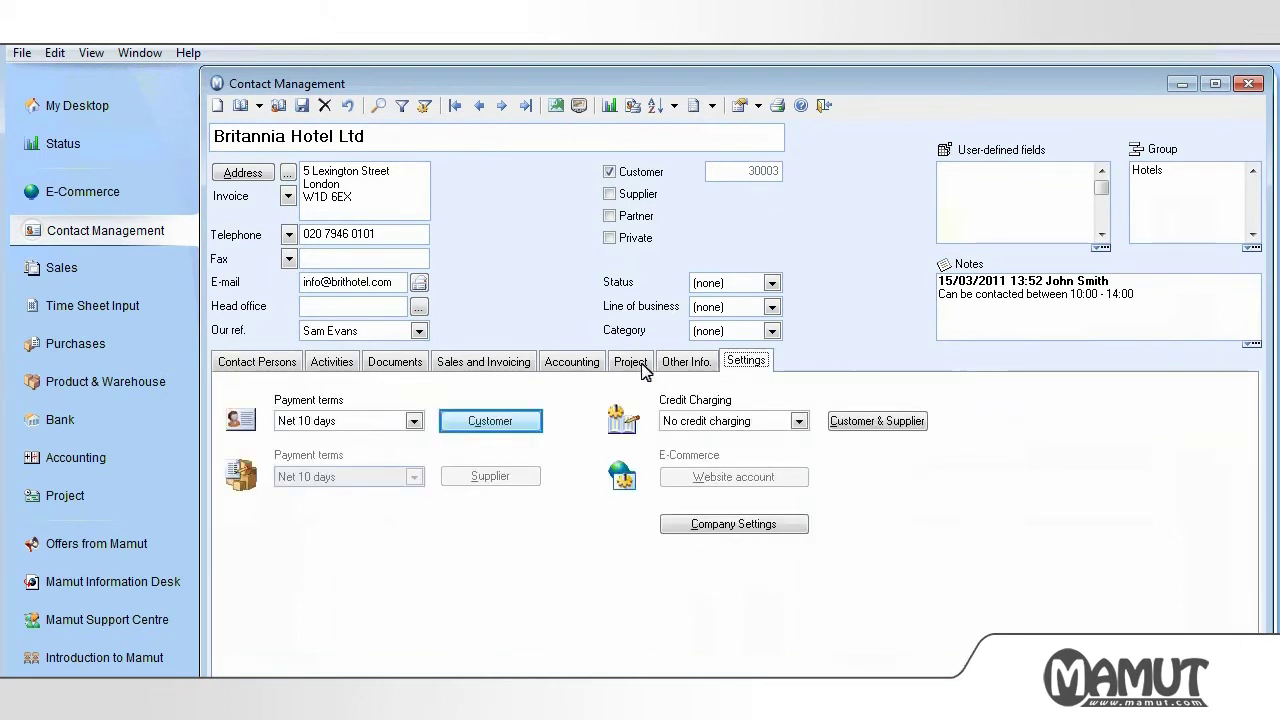
click(507, 421)
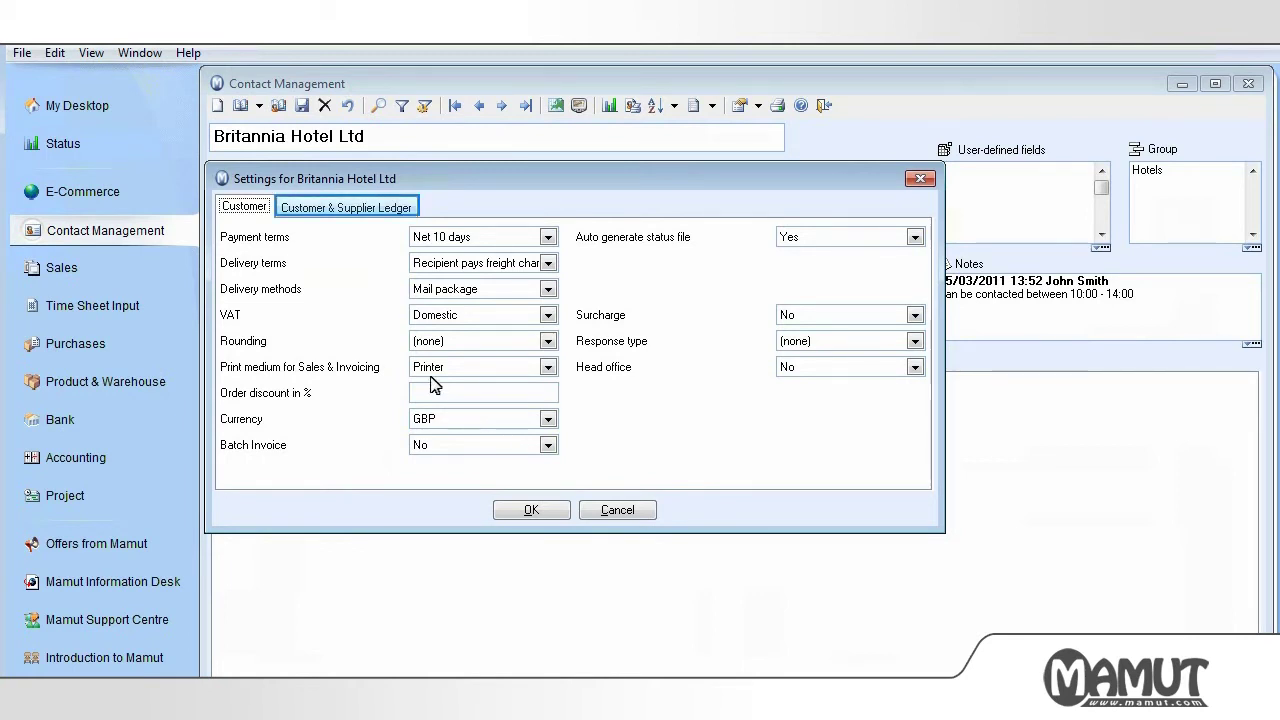
click(394, 208)
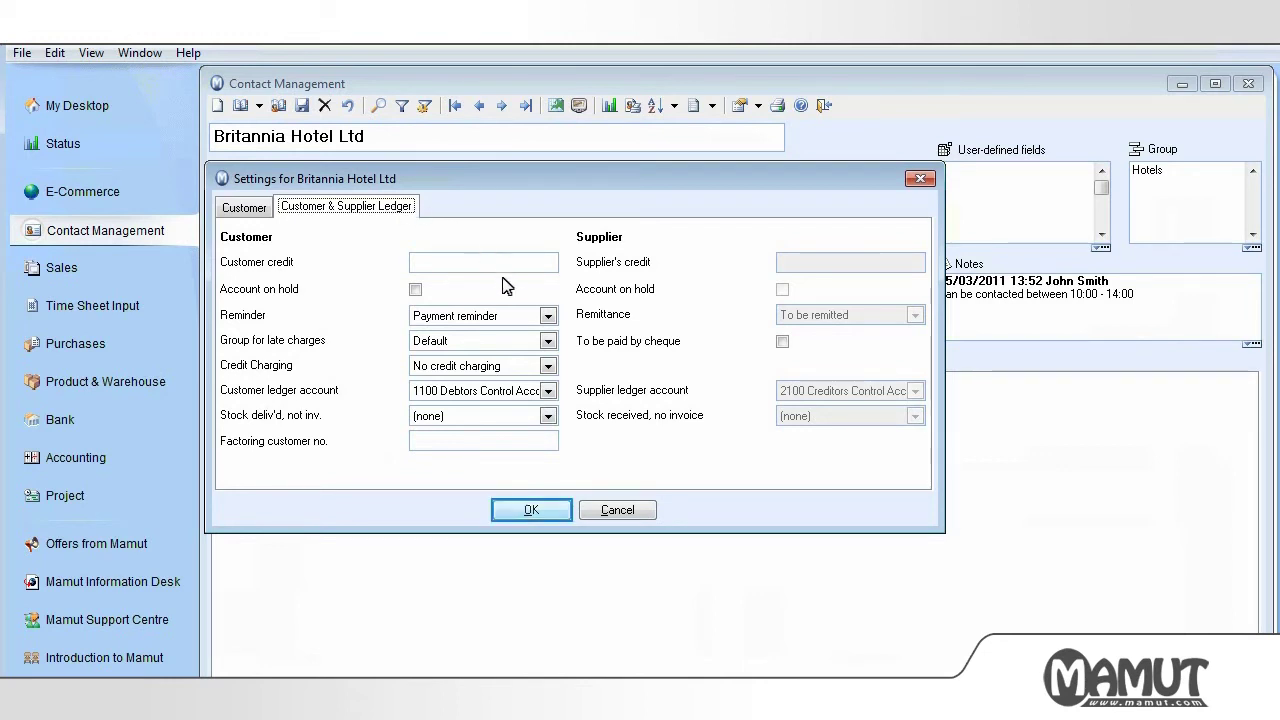
click(532, 511)
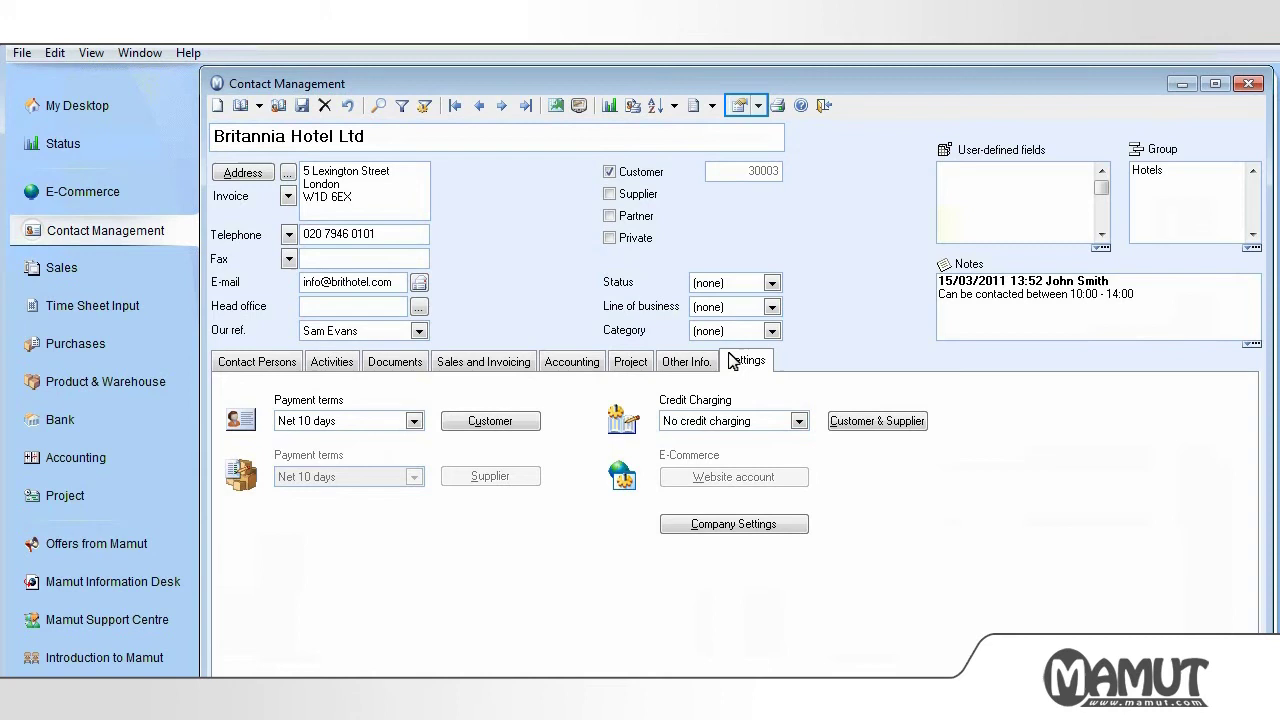
click(760, 106)
click(782, 128)
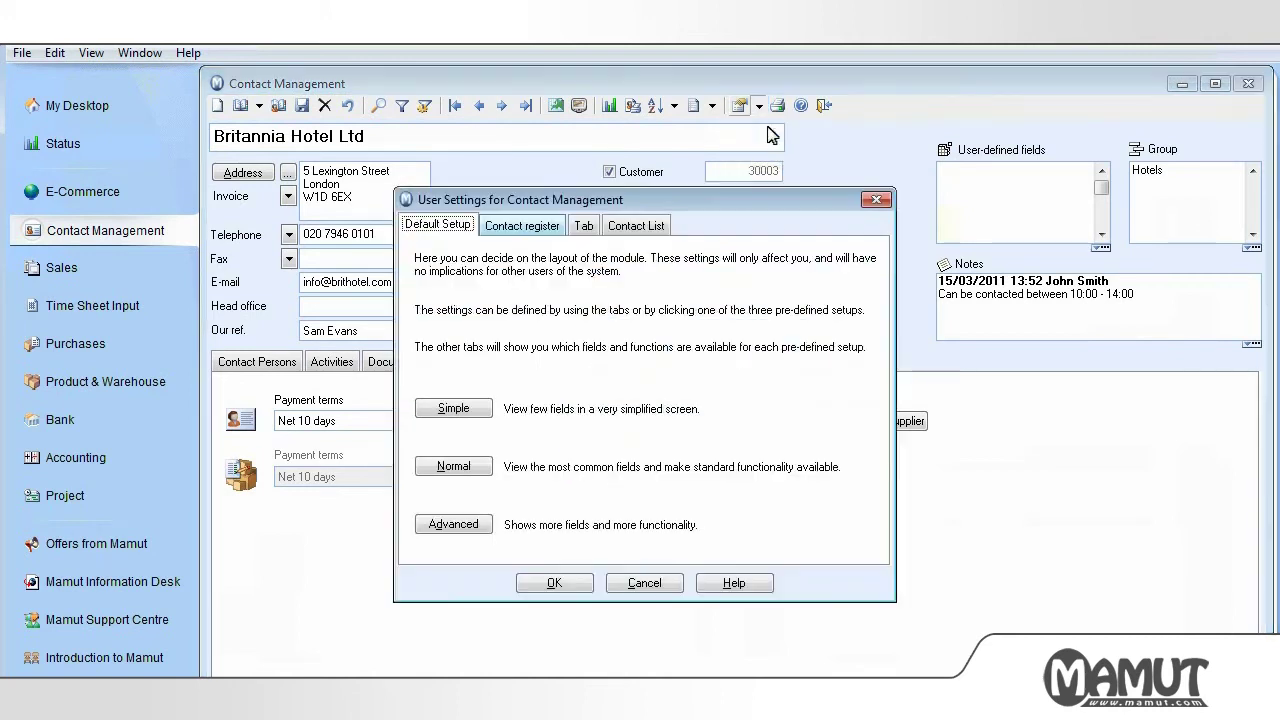
click(538, 230)
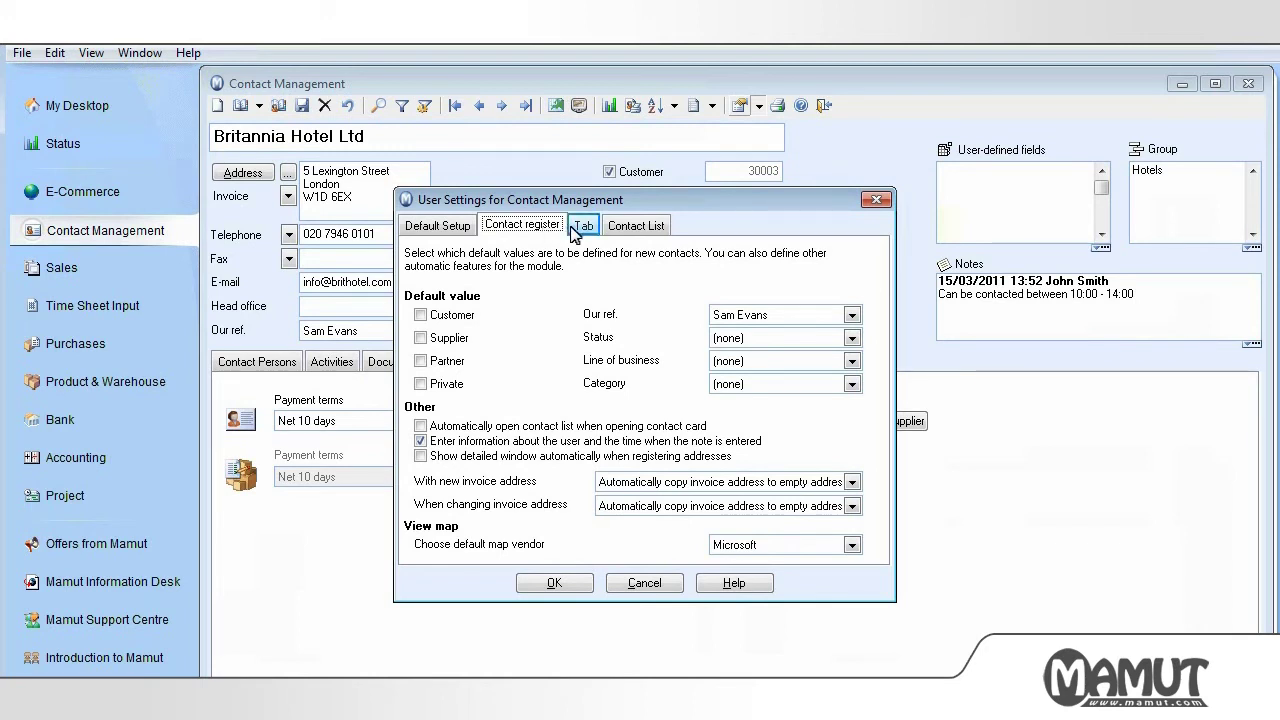
click(584, 227)
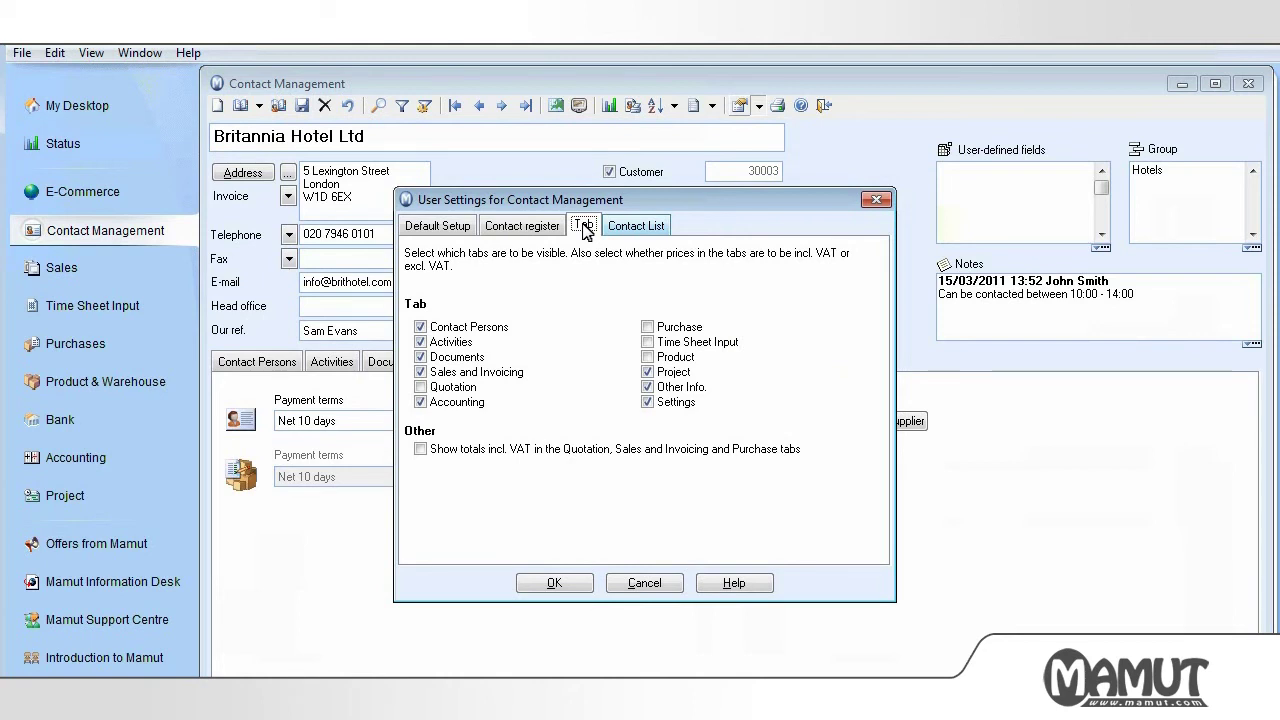
click(645, 226)
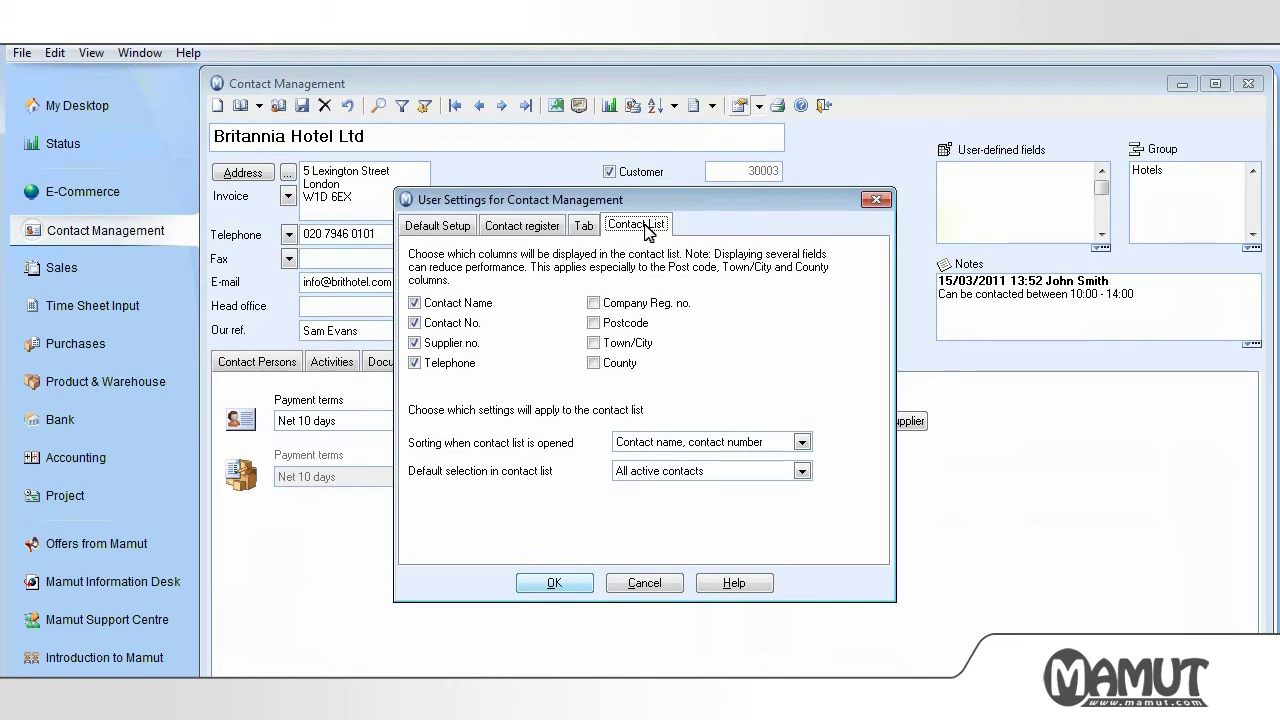
click(558, 585)
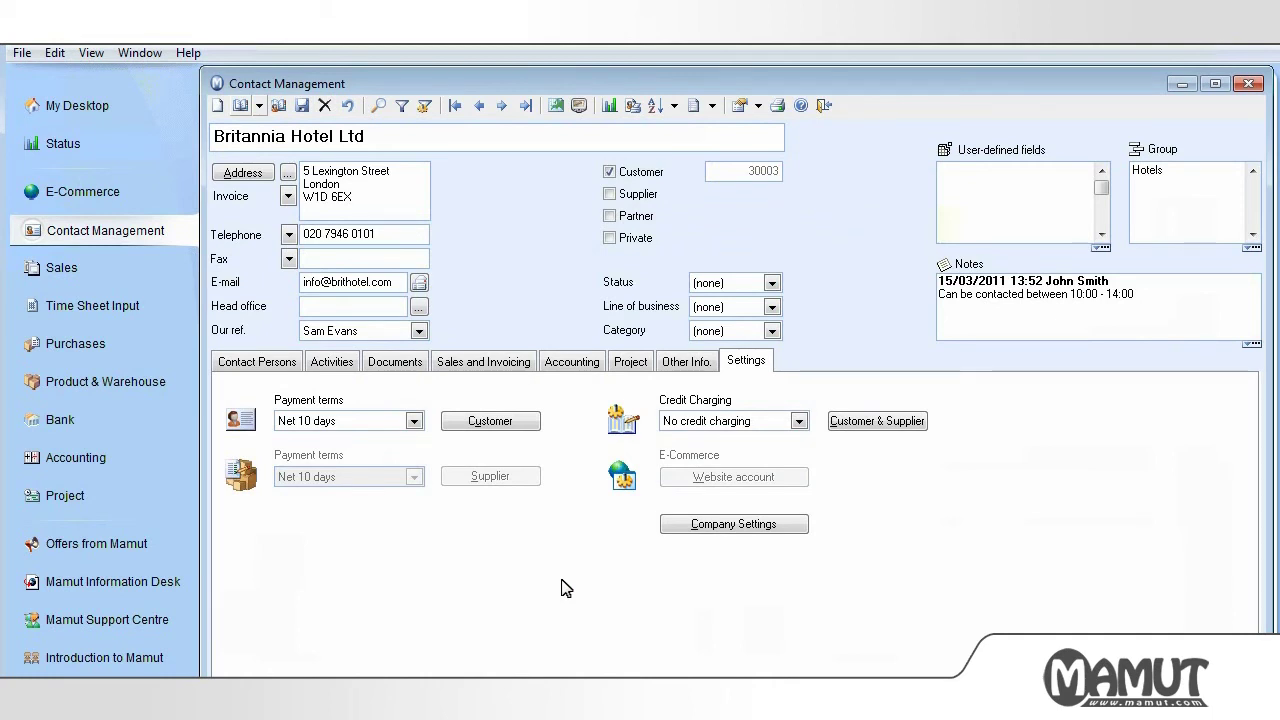
click(242, 108)
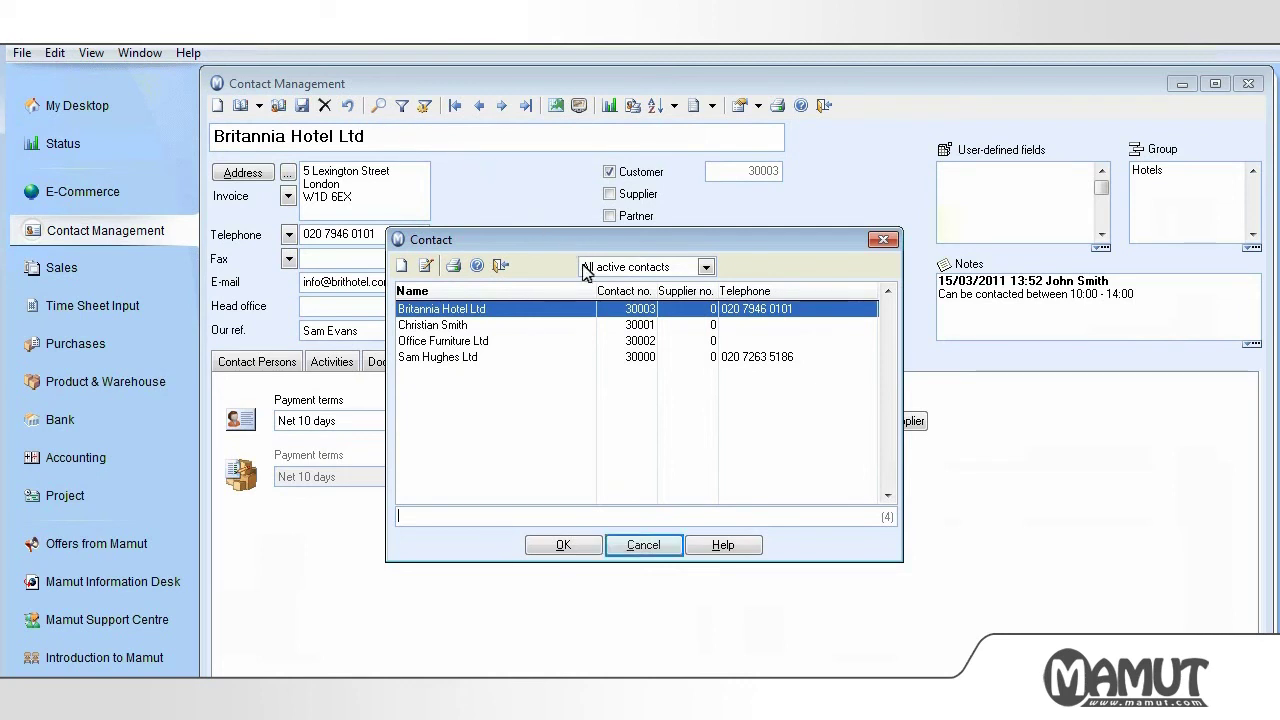
click(644, 545)
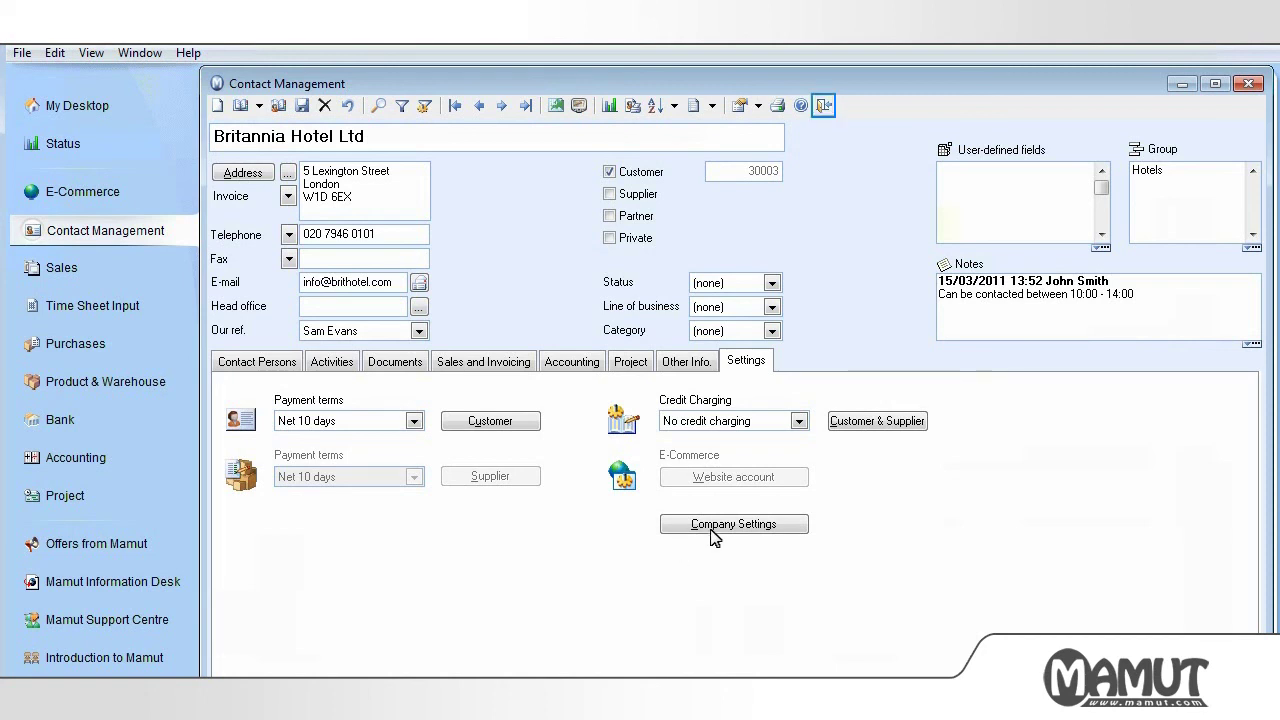
- Close the Britannia Hotel Ltd contact card with the toolbar Close button
click(824, 105)
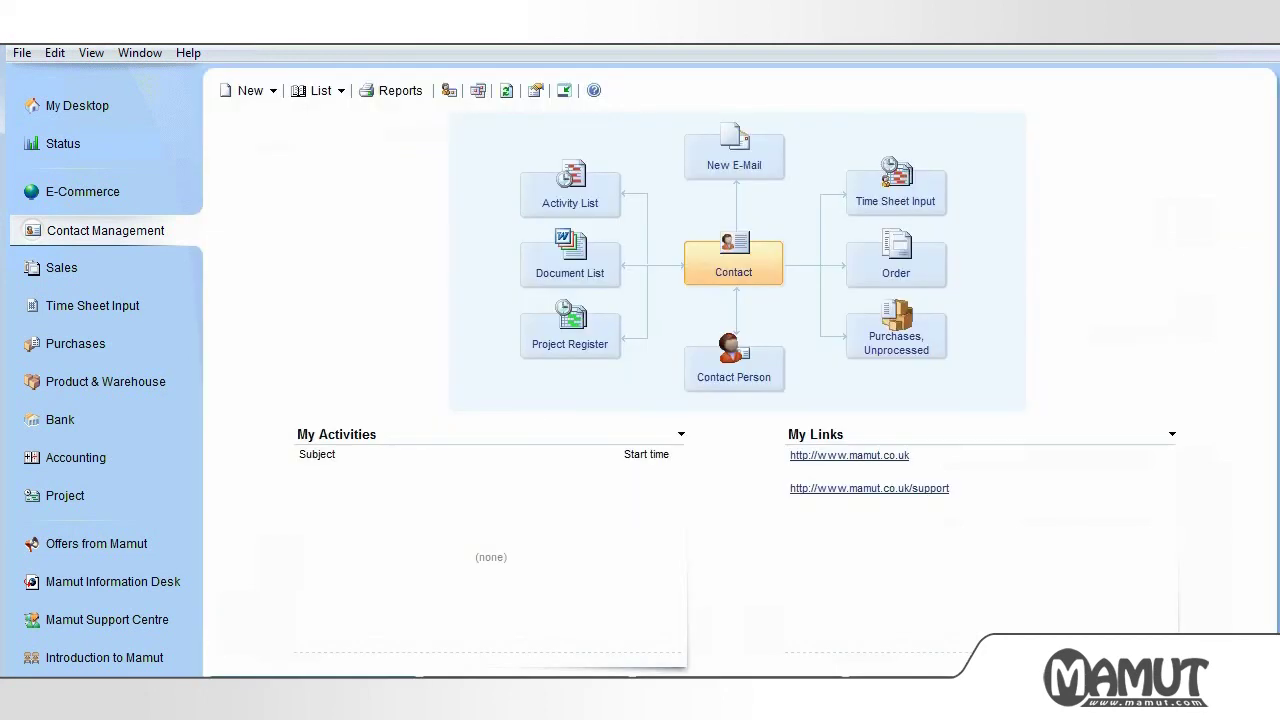